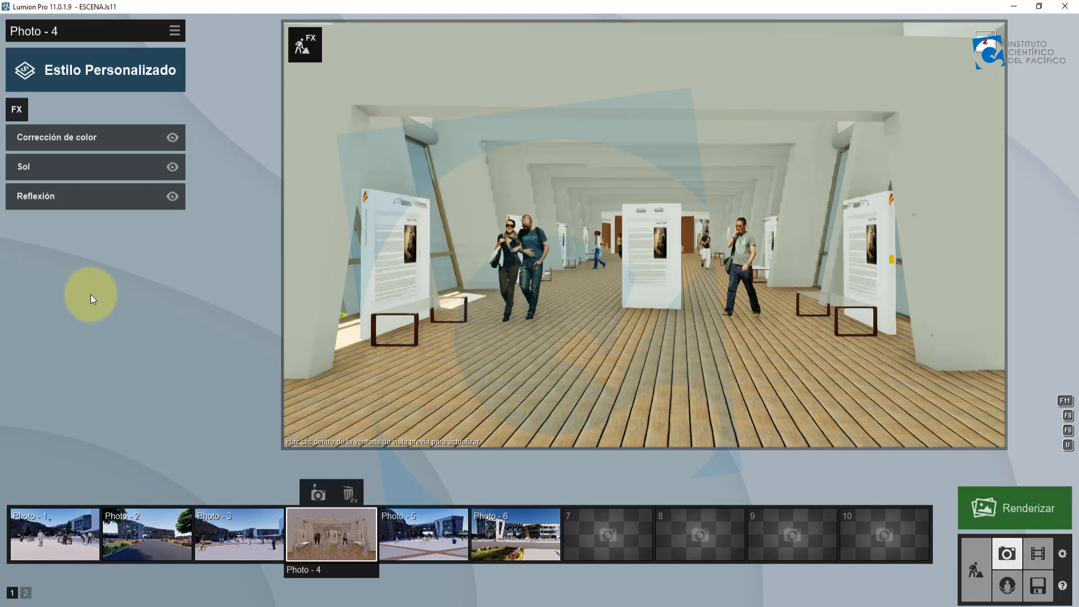
# - Browse the photo effect categories and add the Profundidad de campo effect from Cámara to Photo - 4
pyautogui.click(17, 110)
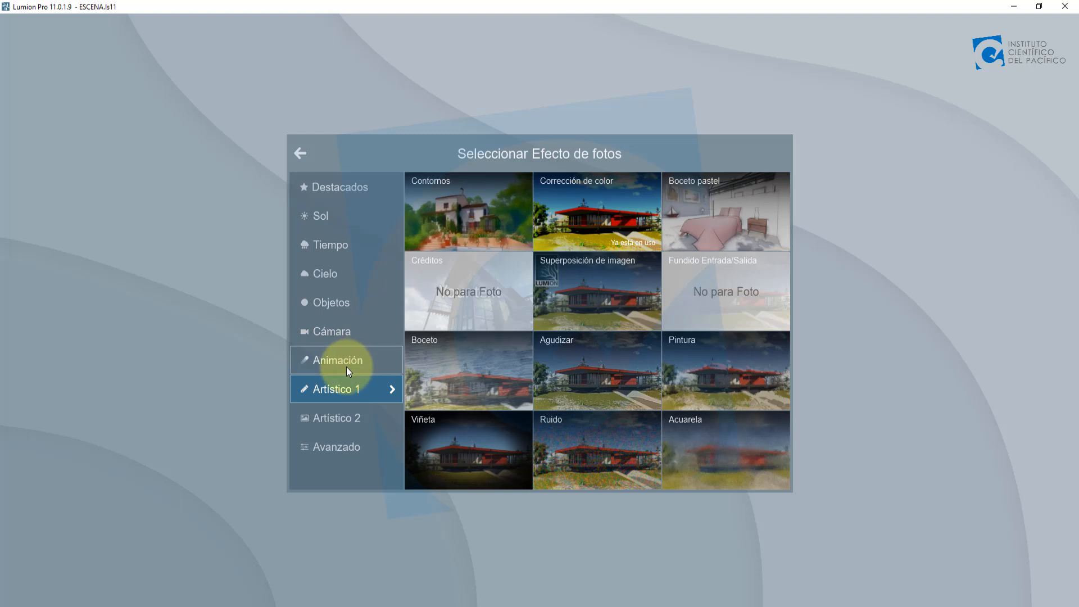
pyautogui.click(348, 420)
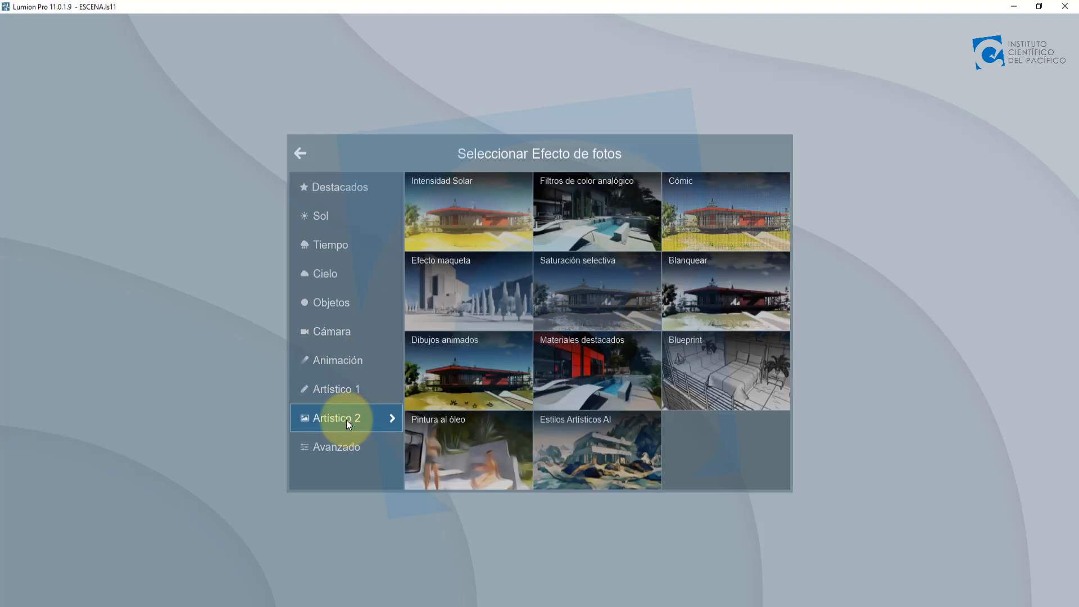
pyautogui.click(356, 302)
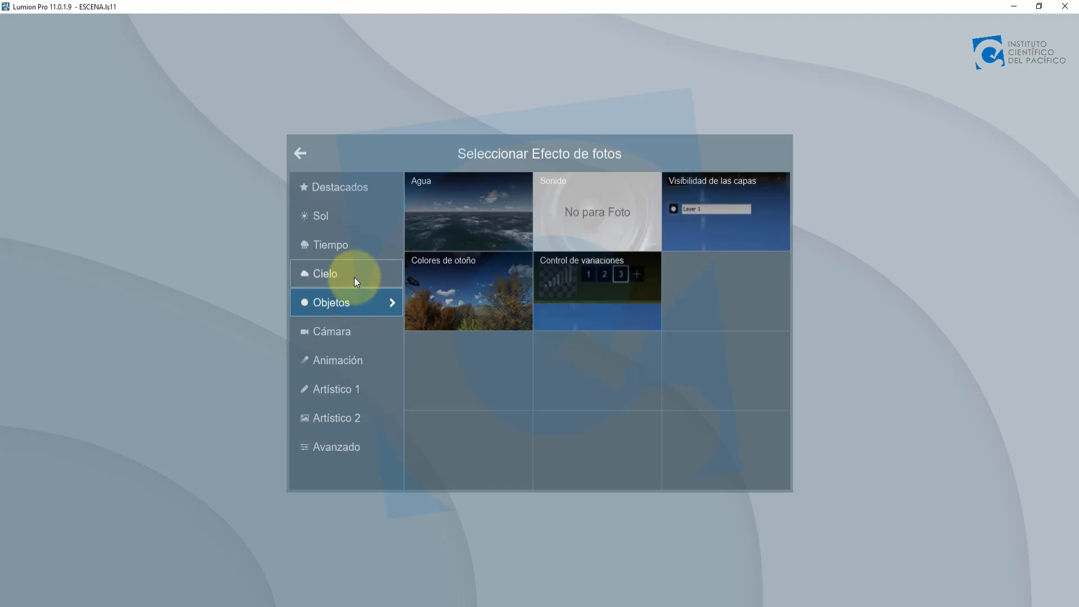
pyautogui.click(355, 277)
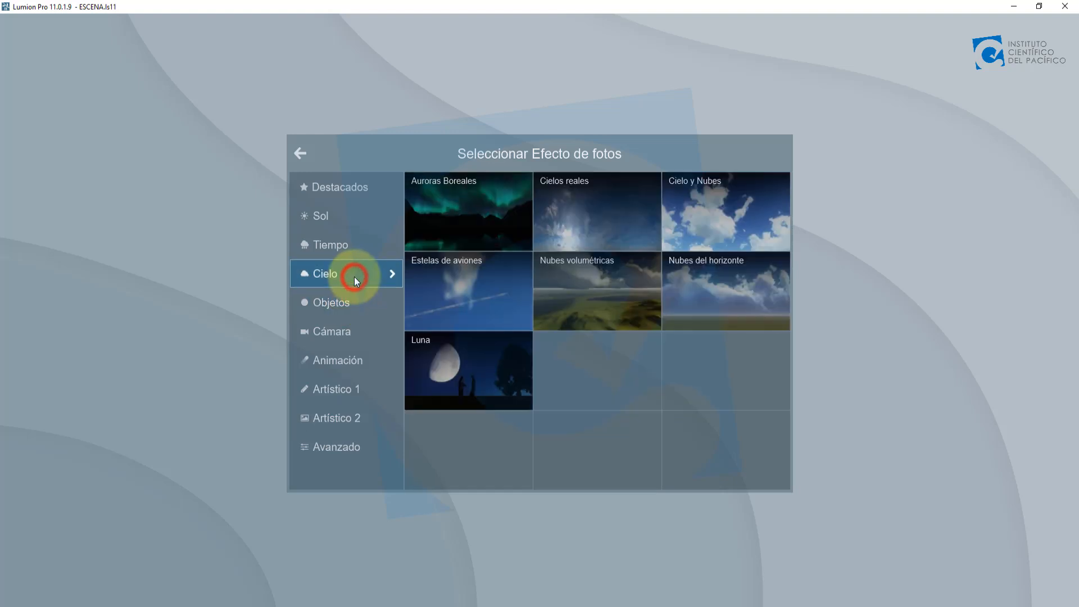
pyautogui.click(360, 246)
pyautogui.click(357, 220)
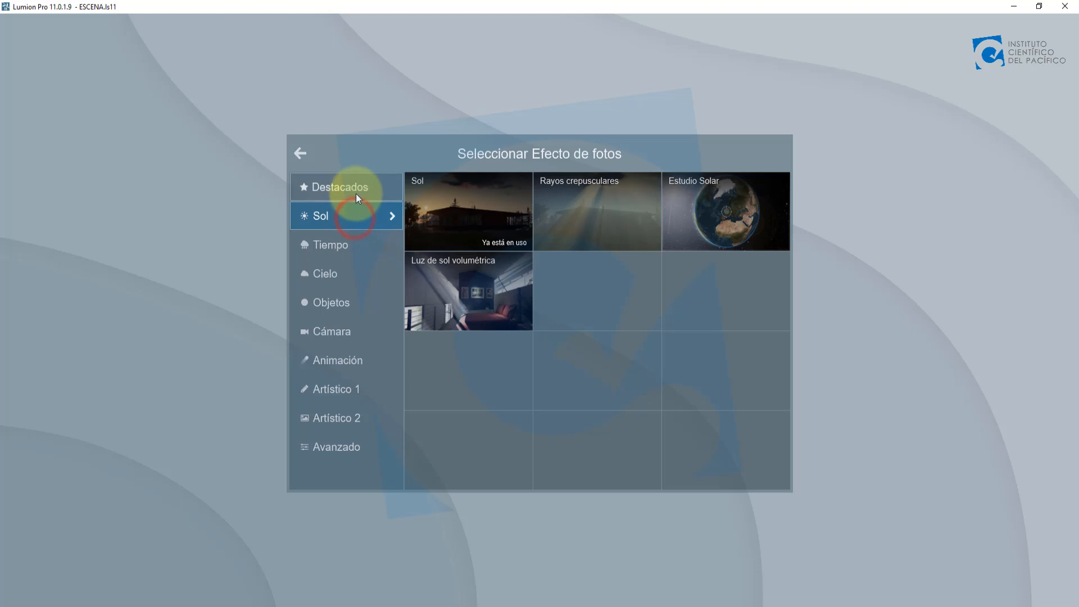
pyautogui.click(362, 334)
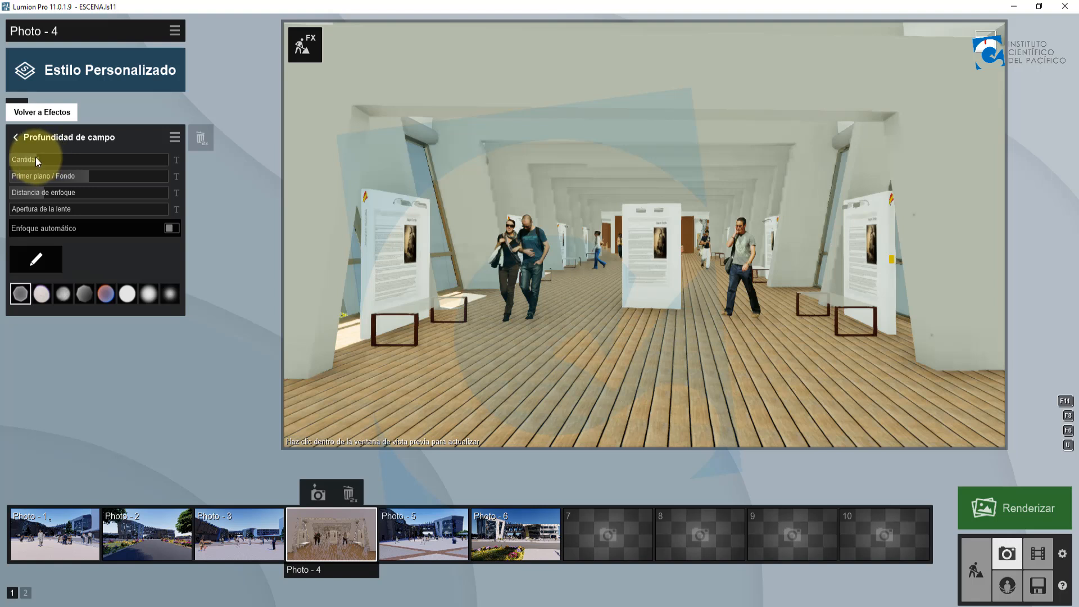
# - Test the depth of field Cantidad at about four fifths of its range and reduce it to about 30%
pyautogui.moveTo(35, 158); pyautogui.dragTo(142, 163)
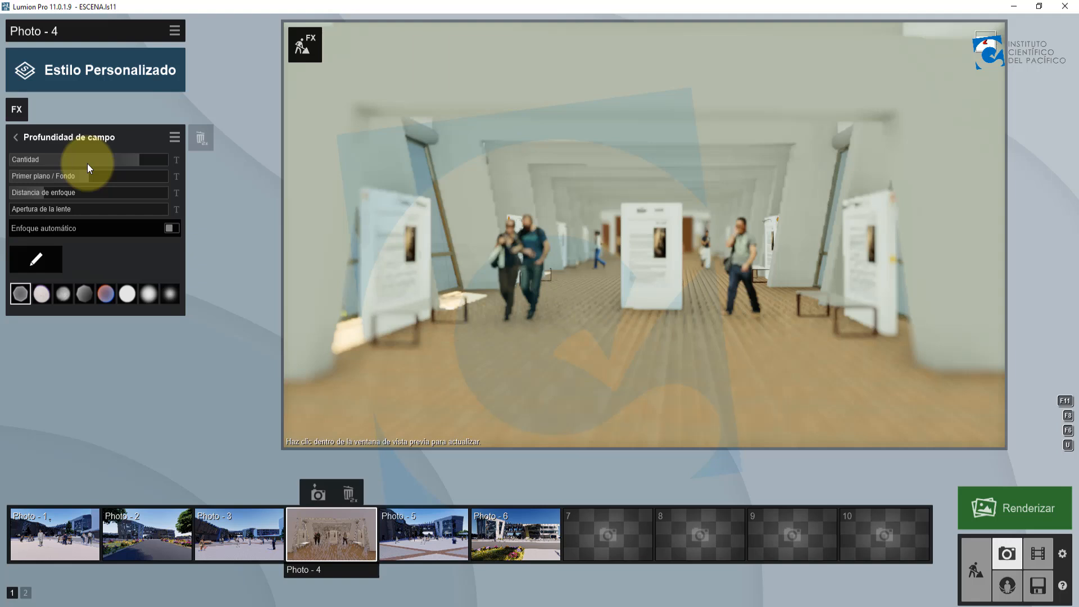
pyautogui.moveTo(87, 164)
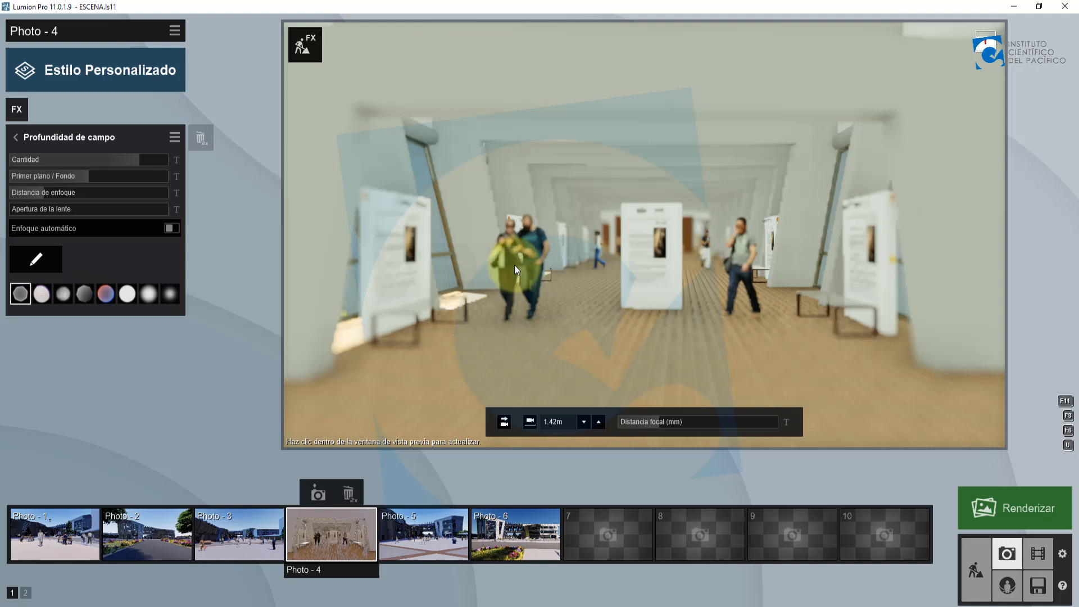
pyautogui.moveTo(139, 163)
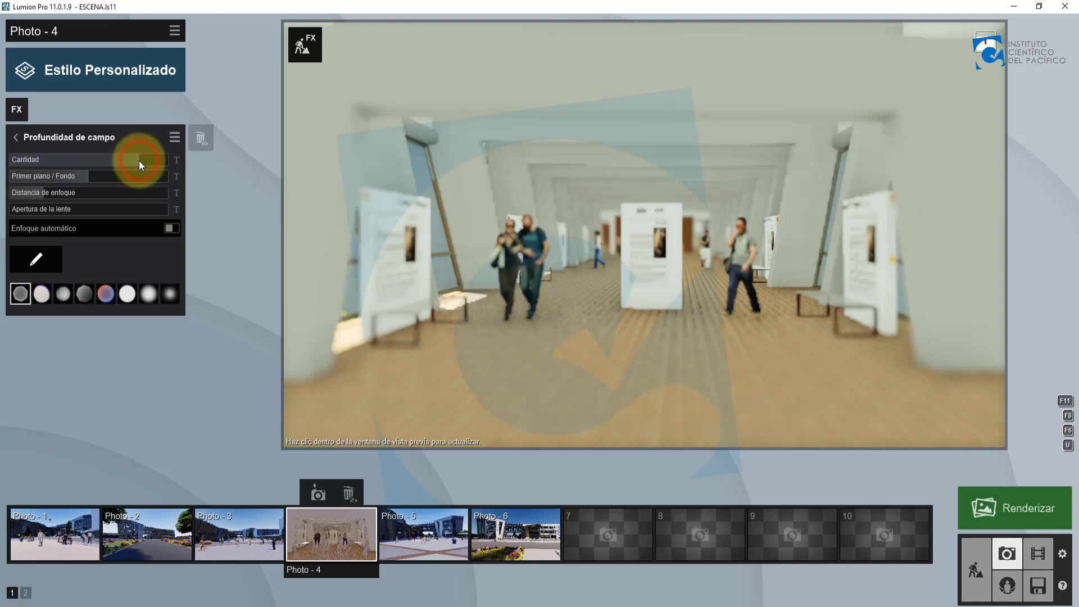
pyautogui.moveTo(140, 160); pyautogui.dragTo(56, 163)
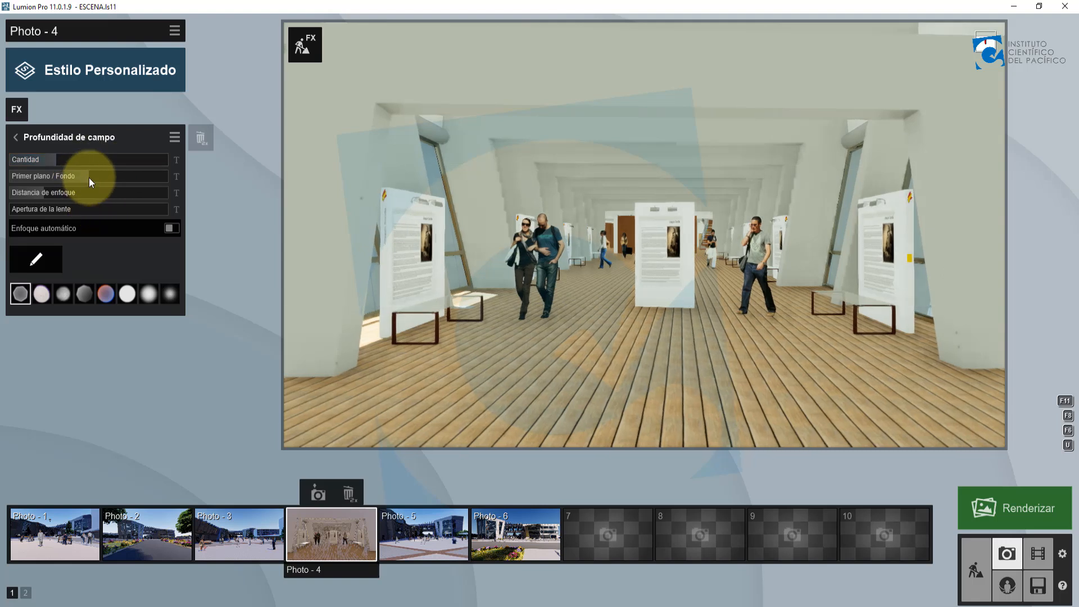
# - Try several Primer plano / Fondo values for the depth of field, ending at 1.0
pyautogui.moveTo(92, 177)
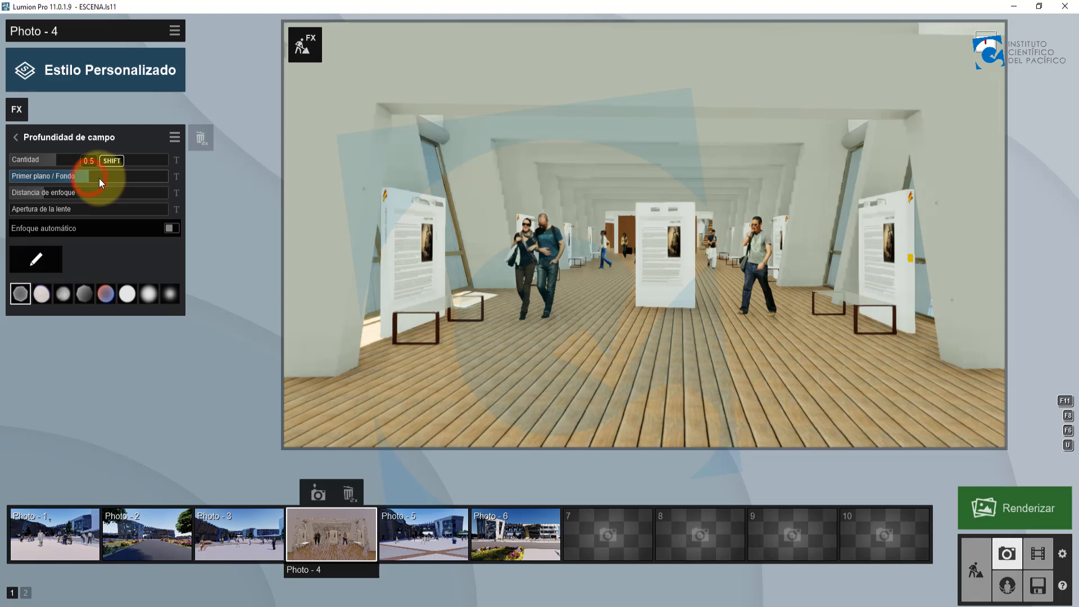
pyautogui.moveTo(114, 178); pyautogui.dragTo(133, 178)
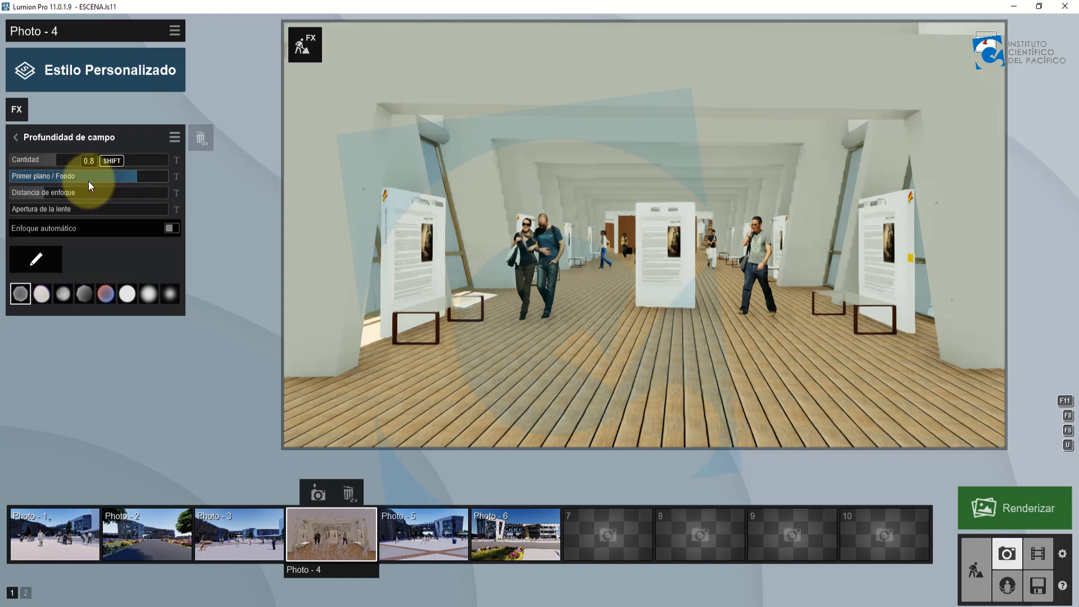
pyautogui.click(69, 181)
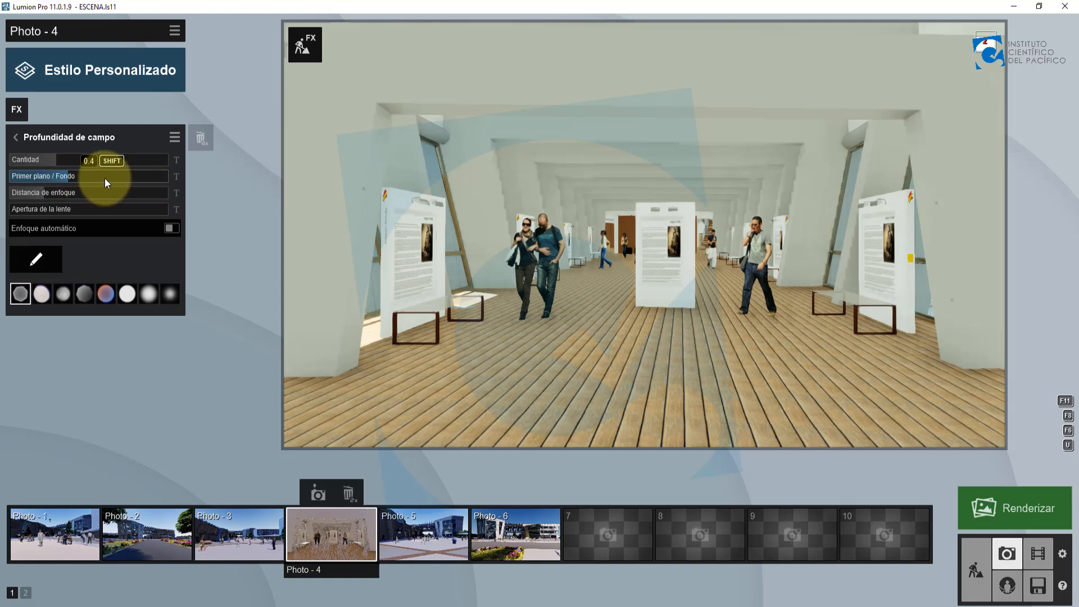
pyautogui.moveTo(130, 178); pyautogui.dragTo(166, 176)
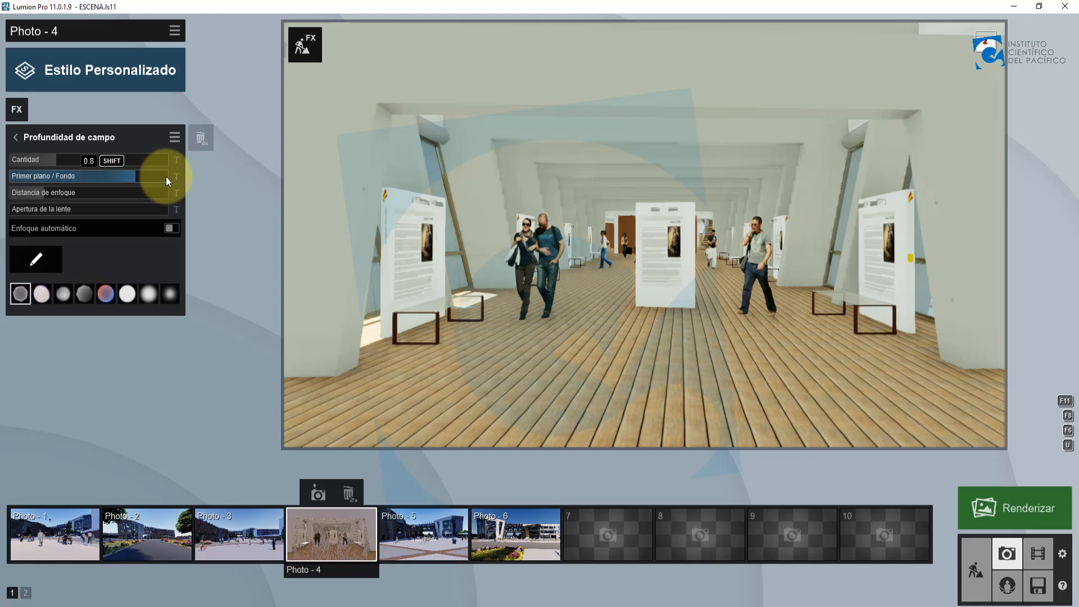
pyautogui.click(166, 177)
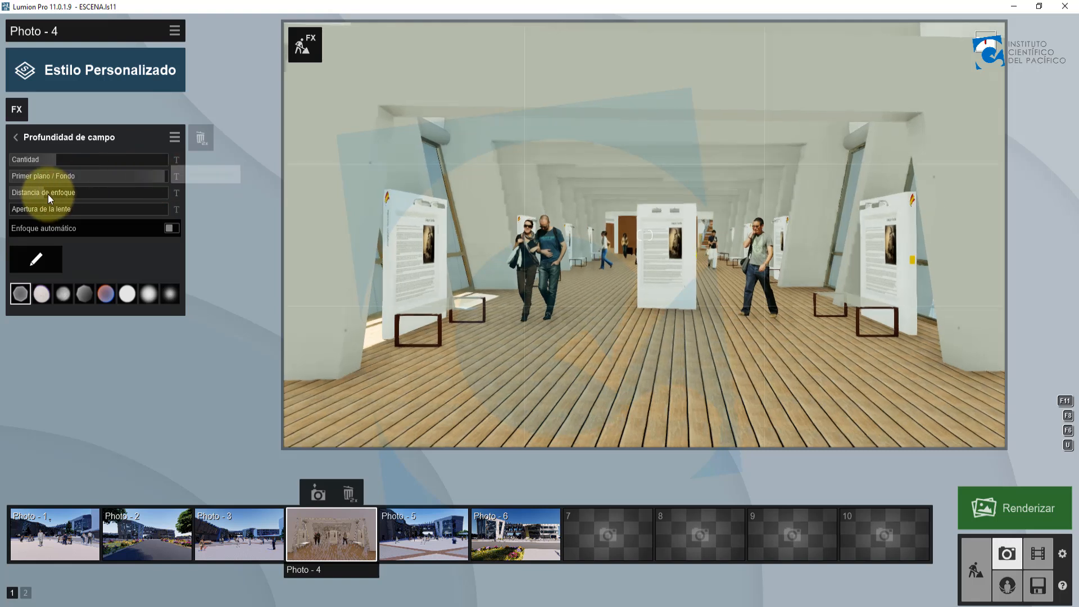
# - Raise Distancia de enfoque to about four fifths of its range and set Cantidad to about 715.4
pyautogui.moveTo(46, 193)
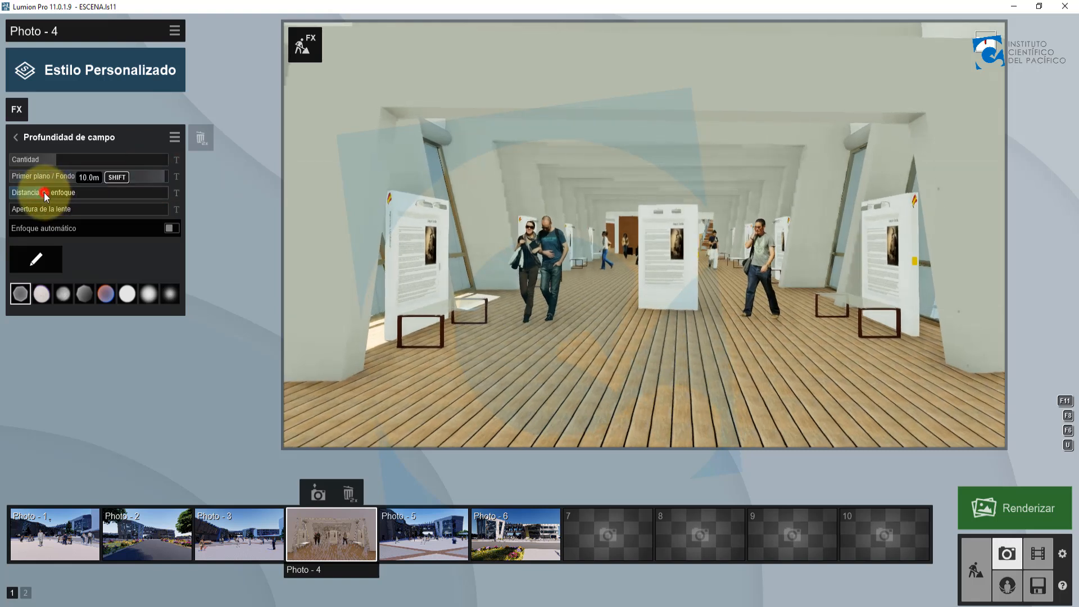
pyautogui.moveTo(61, 193); pyautogui.dragTo(140, 193)
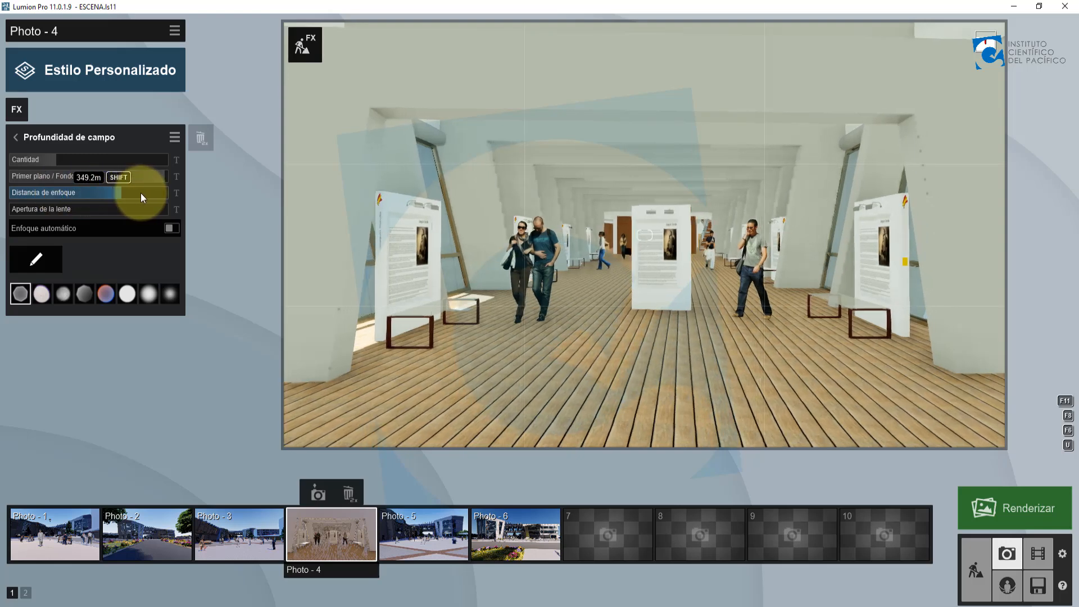
pyautogui.click(67, 161)
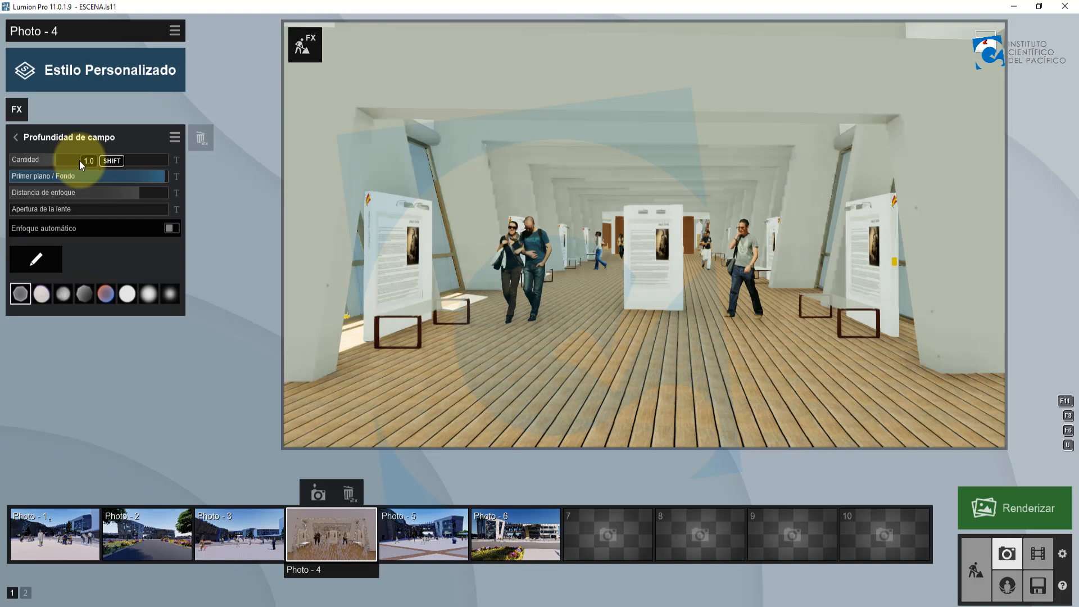
pyautogui.keyDown('shift'); pyautogui.moveTo(79, 160); pyautogui.dragTo(130, 164); pyautogui.keyUp('shift')
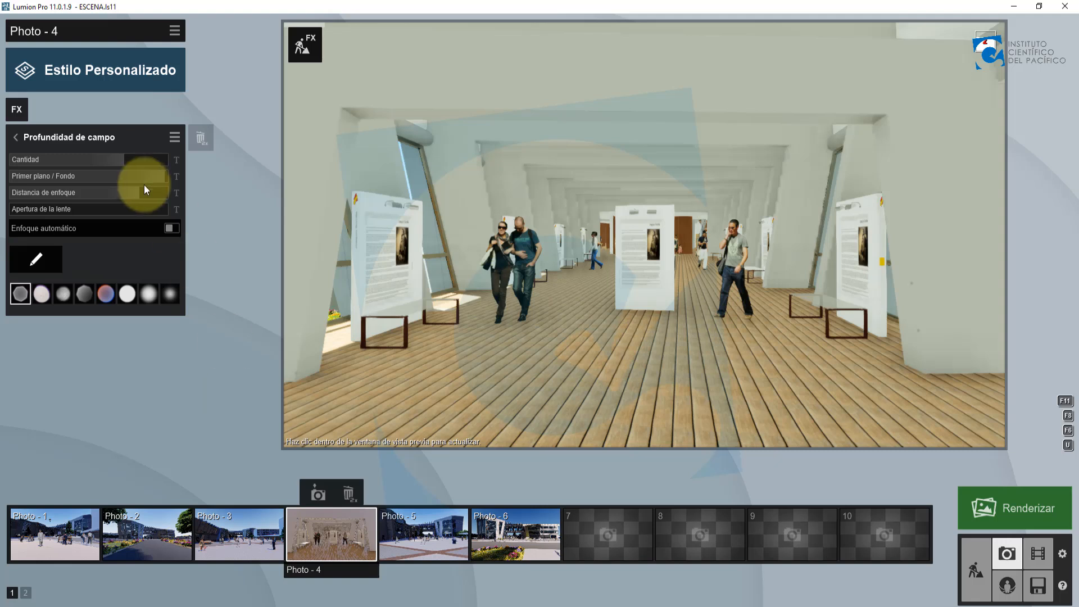
pyautogui.moveTo(140, 160); pyautogui.dragTo(150, 160)
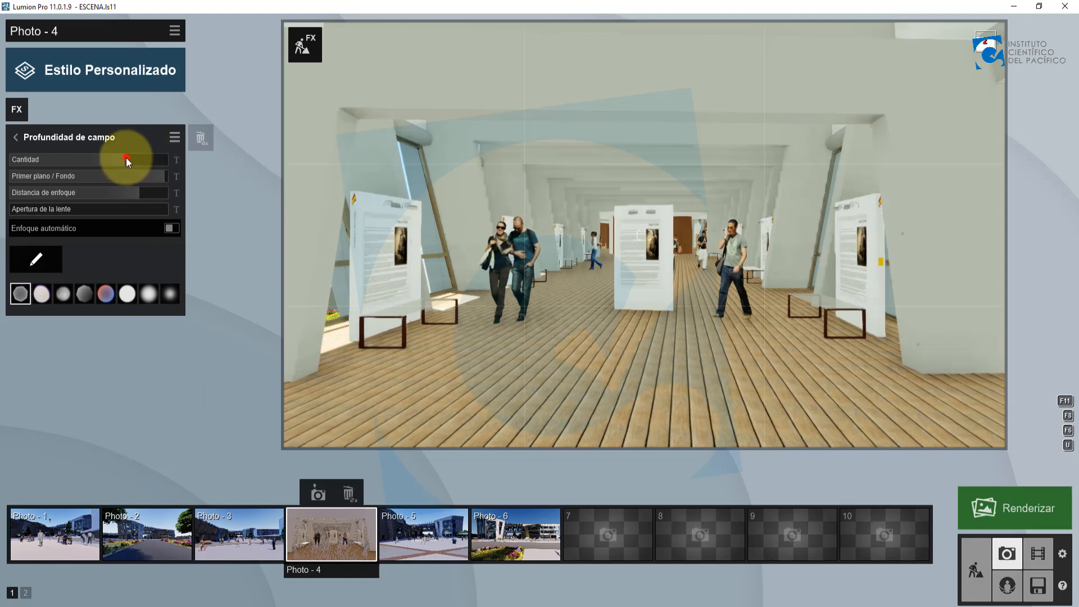
pyautogui.moveTo(126, 160)
pyautogui.keyDown('shift'); pyautogui.mouseDown()
pyautogui.moveTo(153, 160)
pyautogui.moveTo(112, 185)
pyautogui.mouseUp(); pyautogui.keyUp('shift')
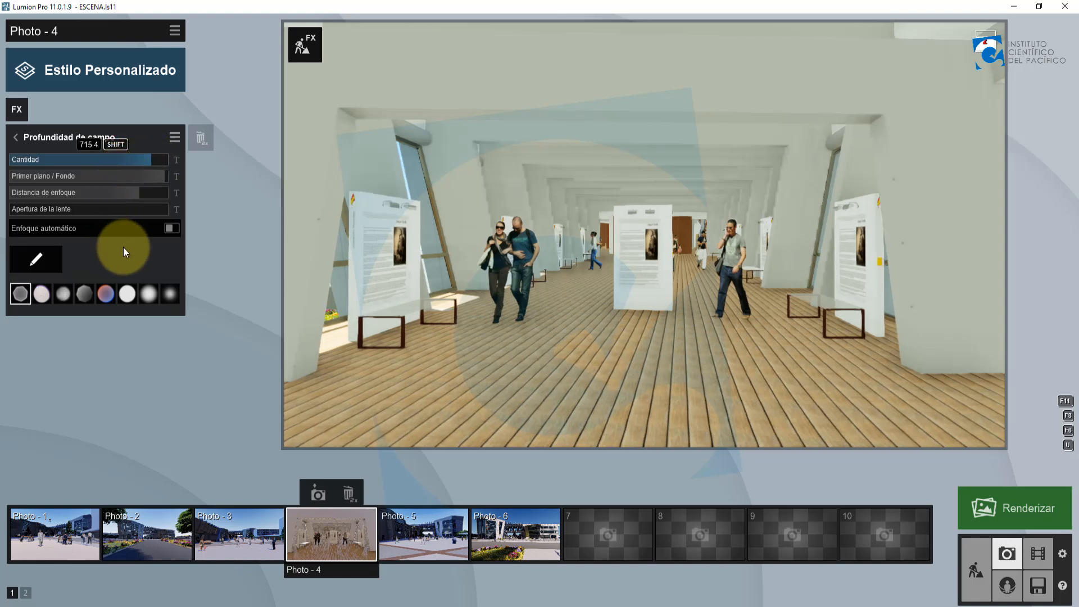
pyautogui.keyDown('shift'); pyautogui.moveTo(124, 247); pyautogui.dragTo(127, 249); pyautogui.keyUp('shift')
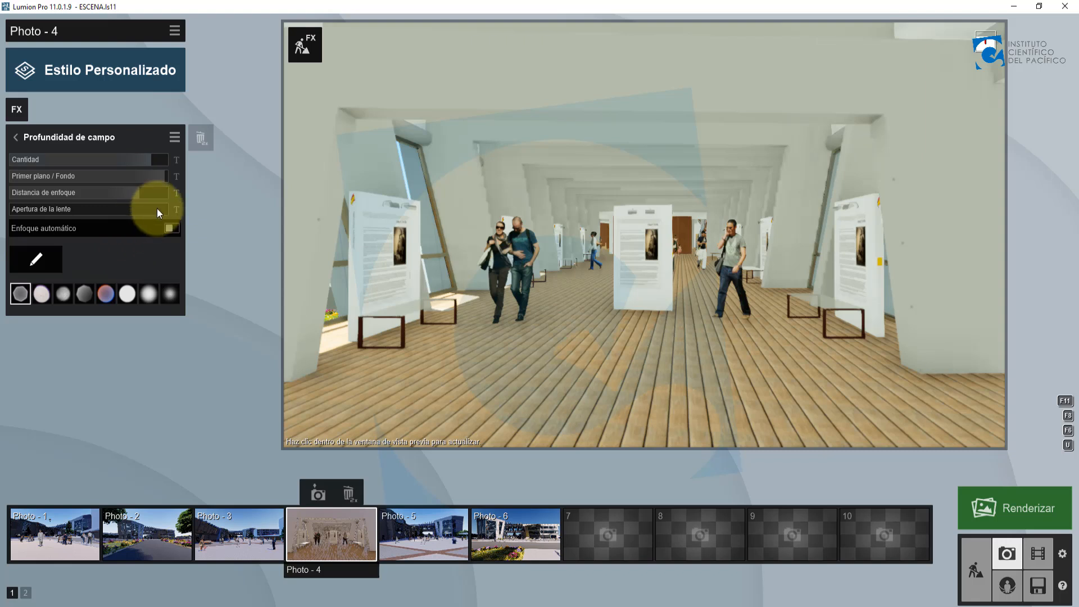
# - Lower Distancia de enfoque to about 3.2 m and reduce Primer plano / Fondo to its minimum
pyautogui.moveTo(139, 195); pyautogui.dragTo(130, 195)
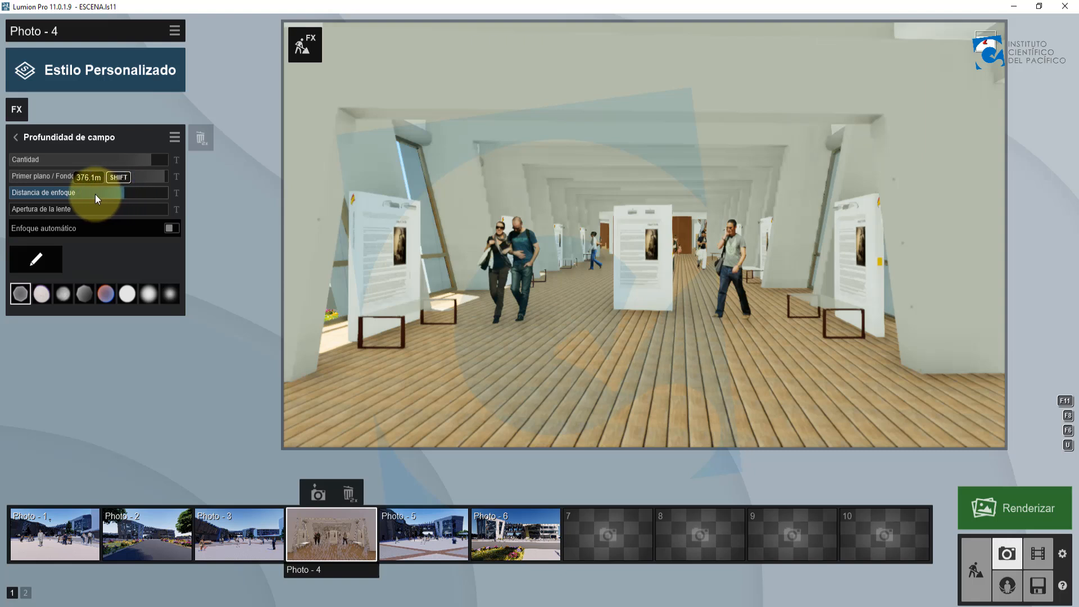
pyautogui.moveTo(83, 193); pyautogui.dragTo(34, 193)
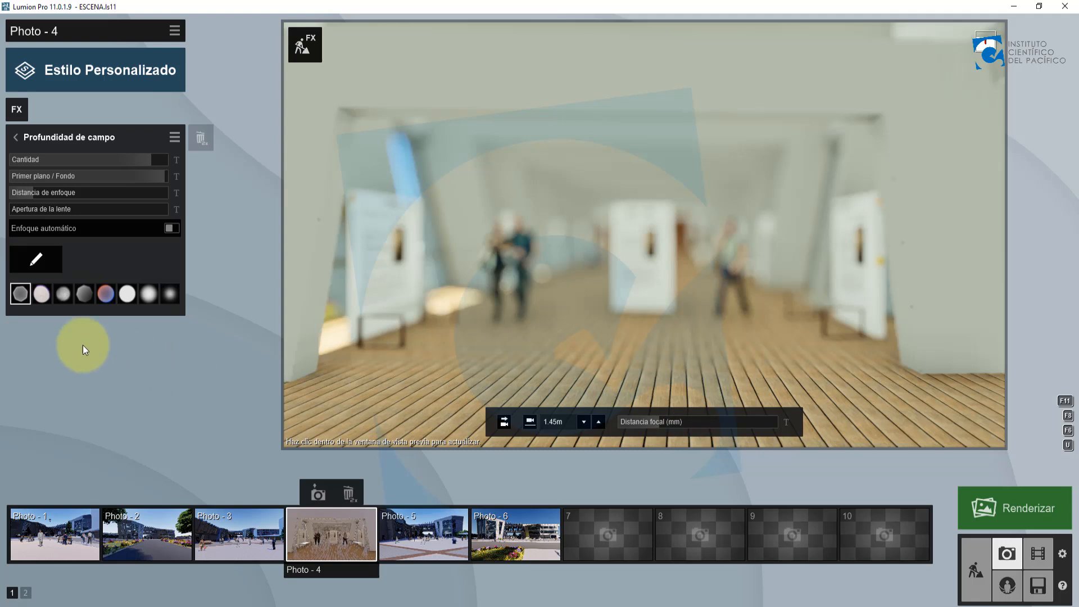
pyautogui.click(165, 177)
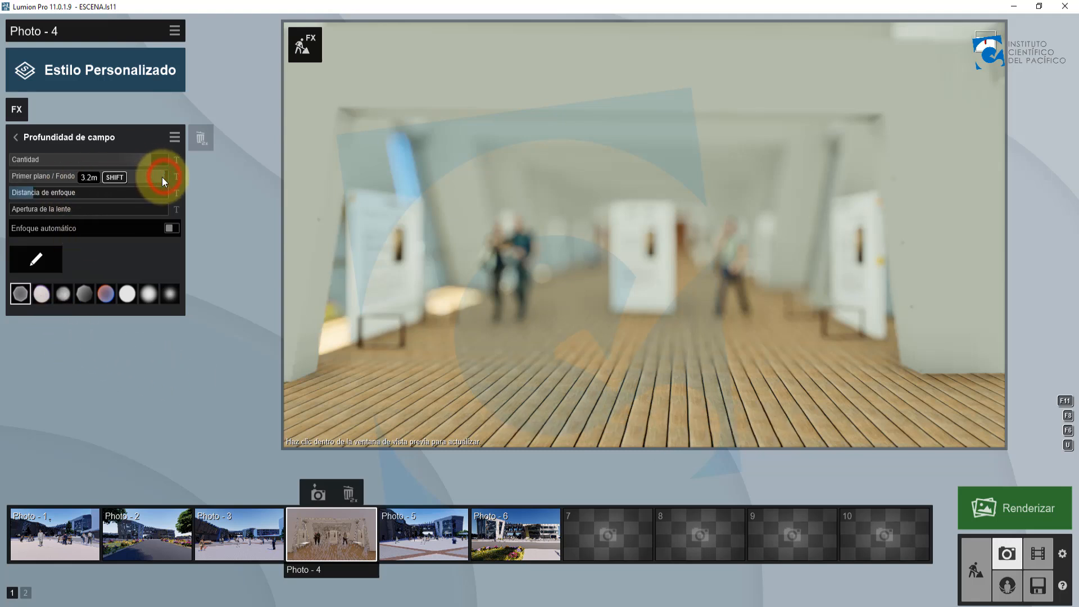
pyautogui.moveTo(156, 178); pyautogui.dragTo(59, 182)
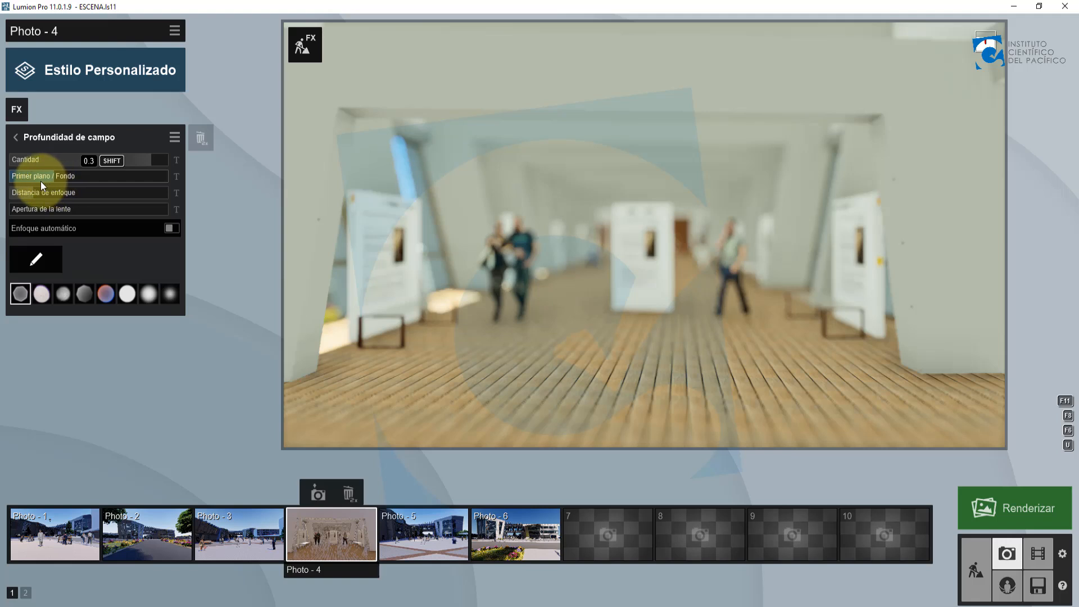
pyautogui.moveTo(39, 181); pyautogui.dragTo(4, 182)
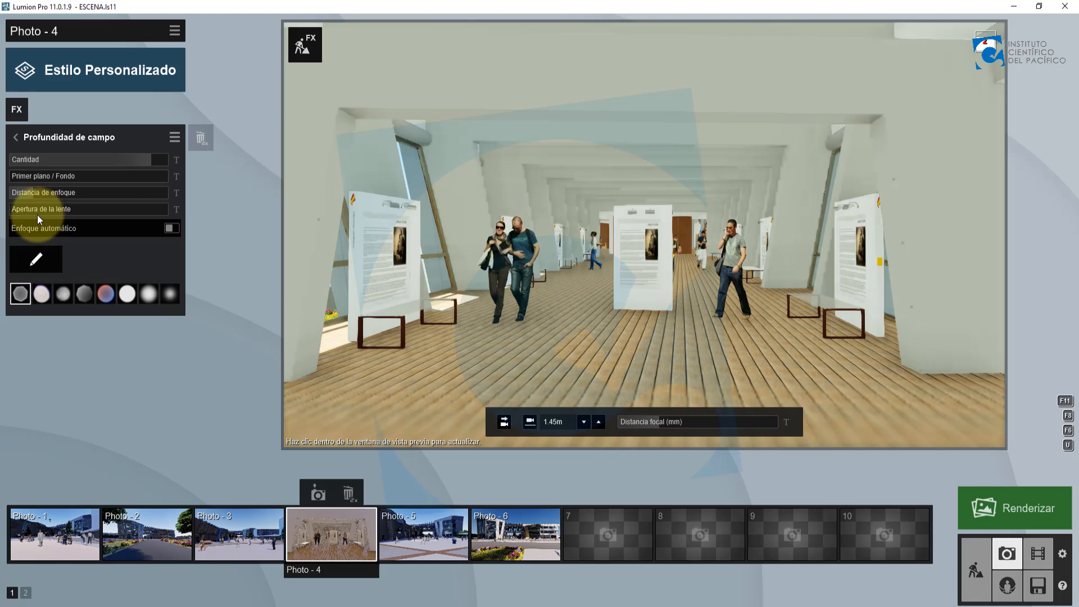
# - Increase Apertura de la lente to about 78.1 m for the depth of field effect
pyautogui.moveTo(34, 206)
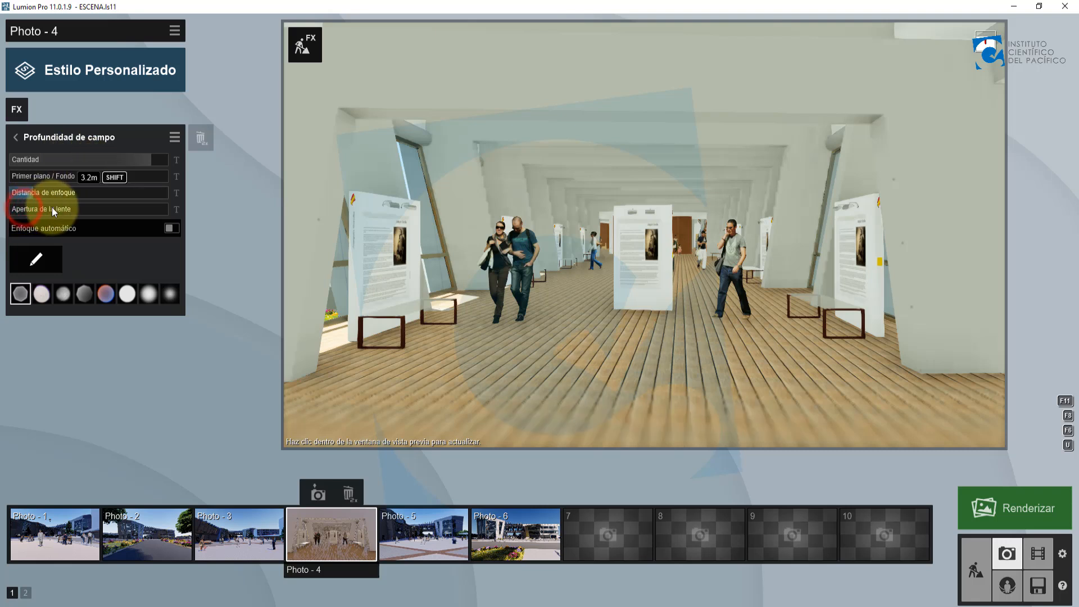
pyautogui.moveTo(63, 208); pyautogui.dragTo(124, 215)
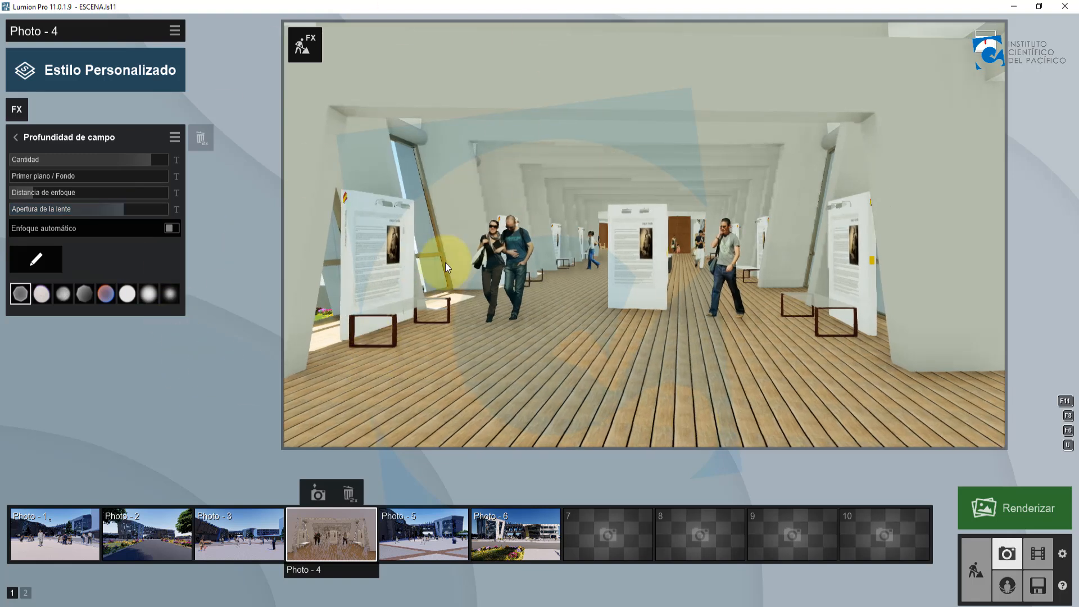
pyautogui.moveTo(325, 313)
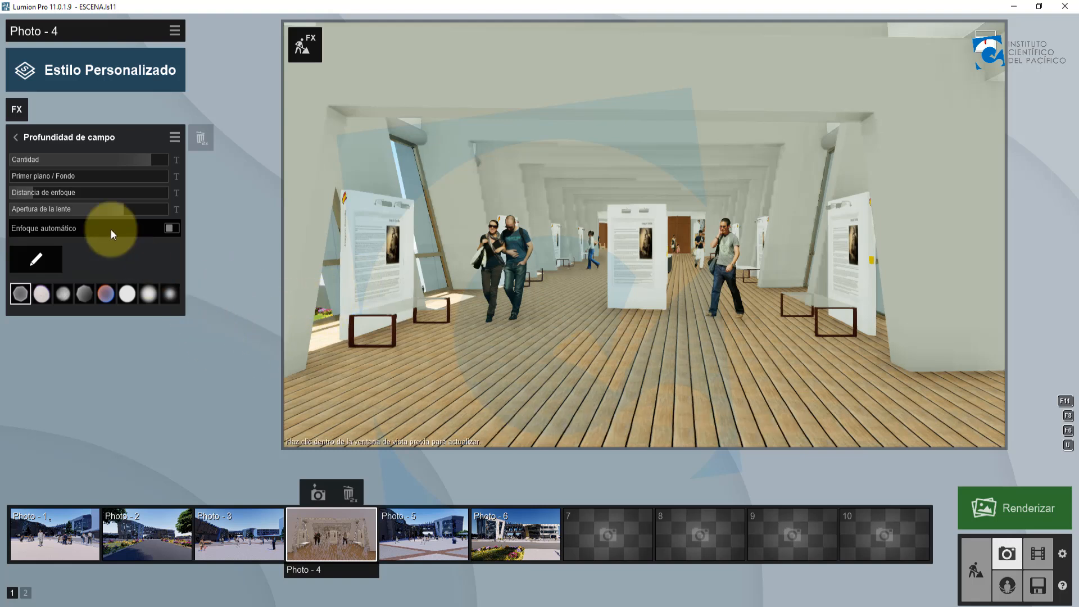
pyautogui.moveTo(133, 211); pyautogui.dragTo(151, 212)
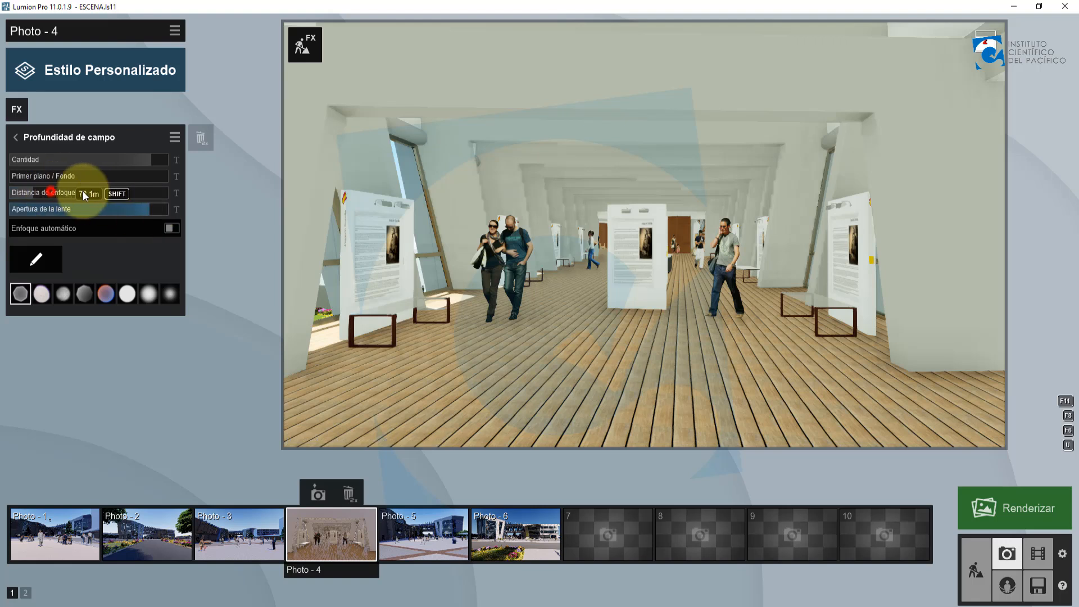
# - Raise Distancia de enfoque to about 60% of its range and lower Apertura de la lente to about 20%
pyautogui.click(44, 191)
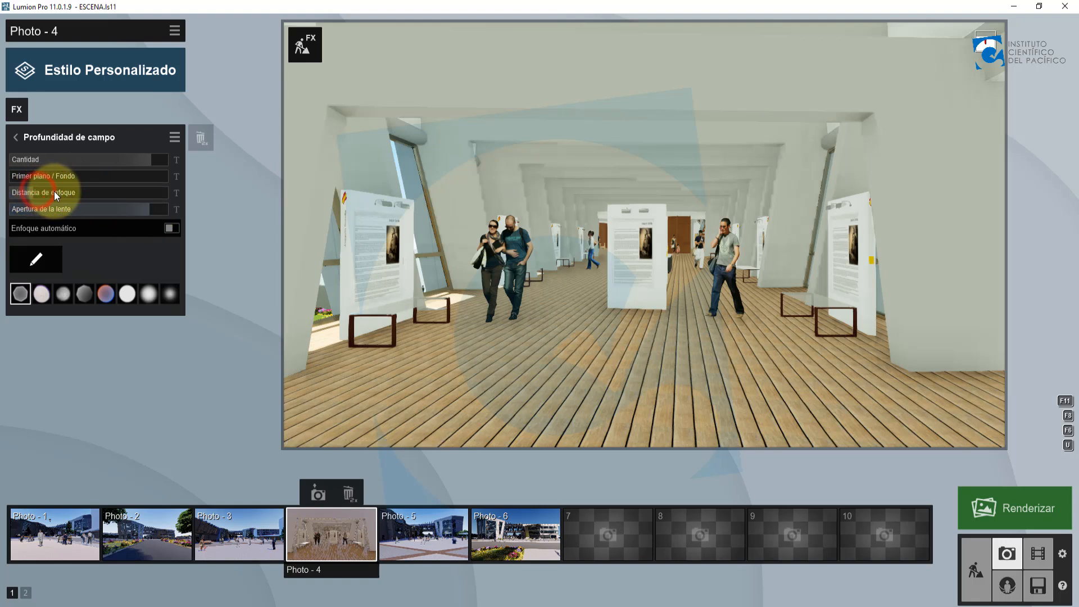
pyautogui.click(45, 189)
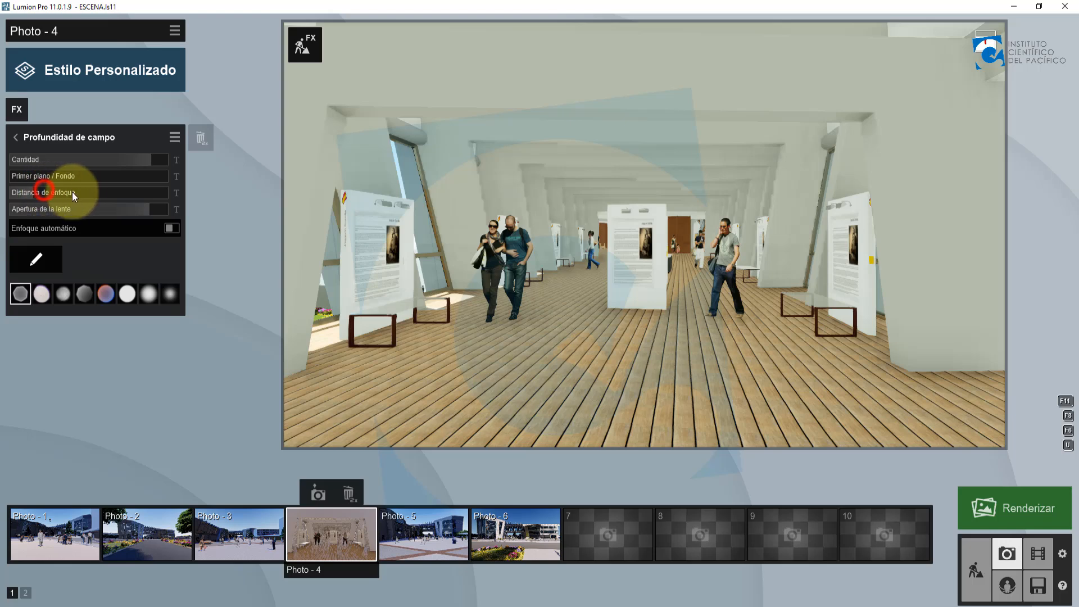
pyautogui.moveTo(47, 191); pyautogui.dragTo(107, 190)
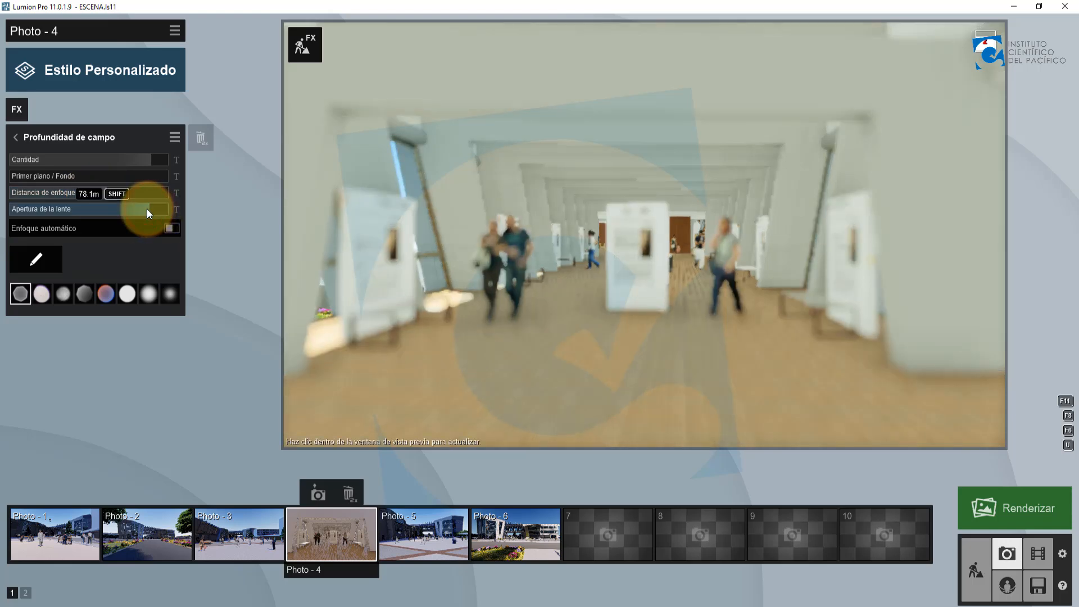
pyautogui.moveTo(147, 209); pyautogui.dragTo(44, 215)
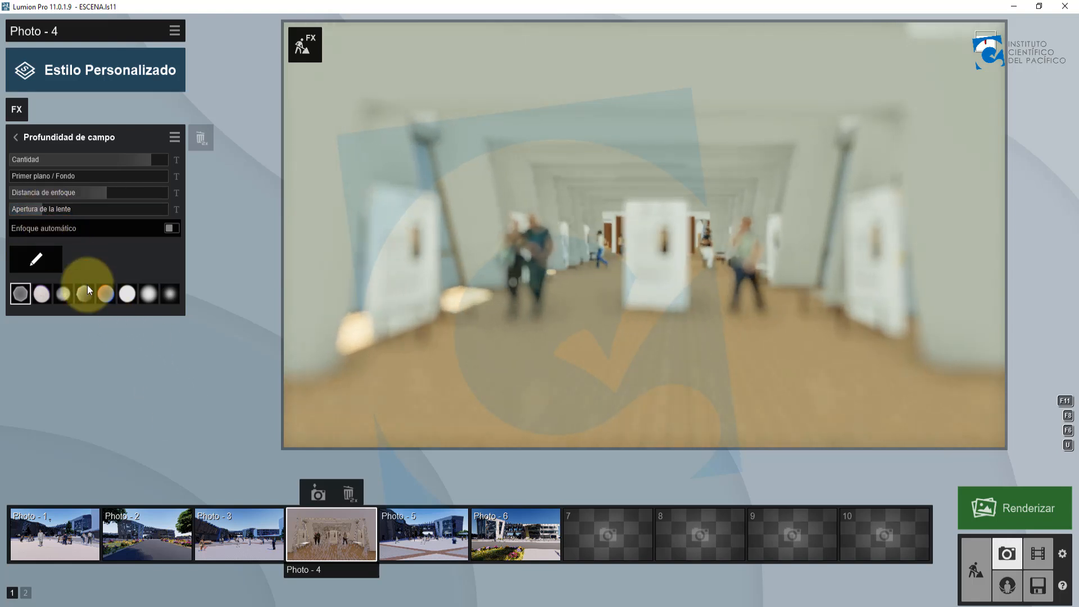
# - Lower Apertura de la lente to about 4.2 m, then raise it to its 100.0 m maximum and refresh the preview
pyautogui.click(43, 212)
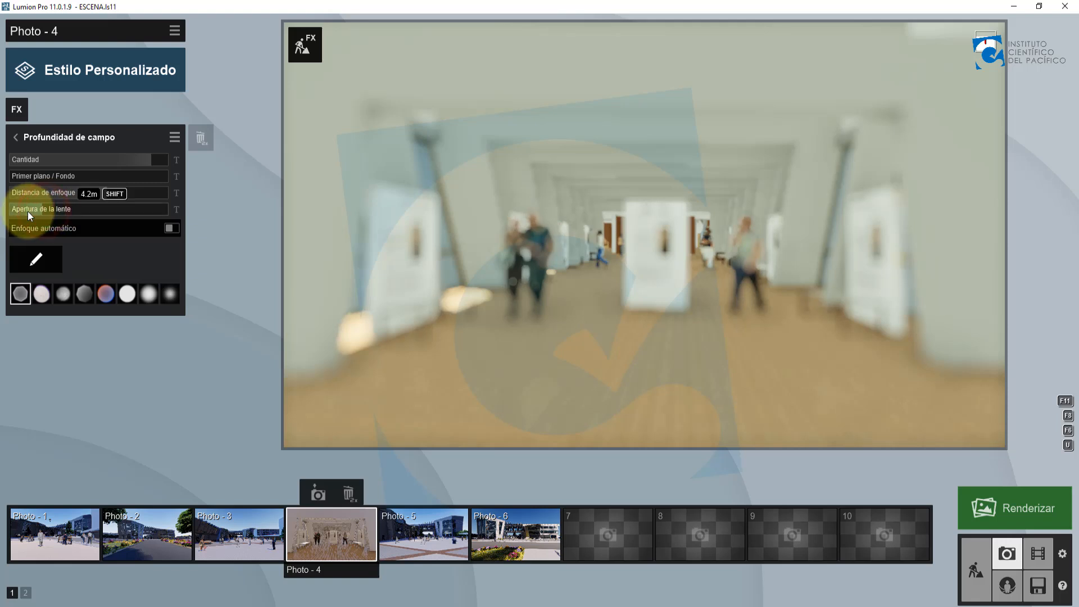
pyautogui.moveTo(28, 212); pyautogui.dragTo(24, 211)
pyautogui.click(160, 208)
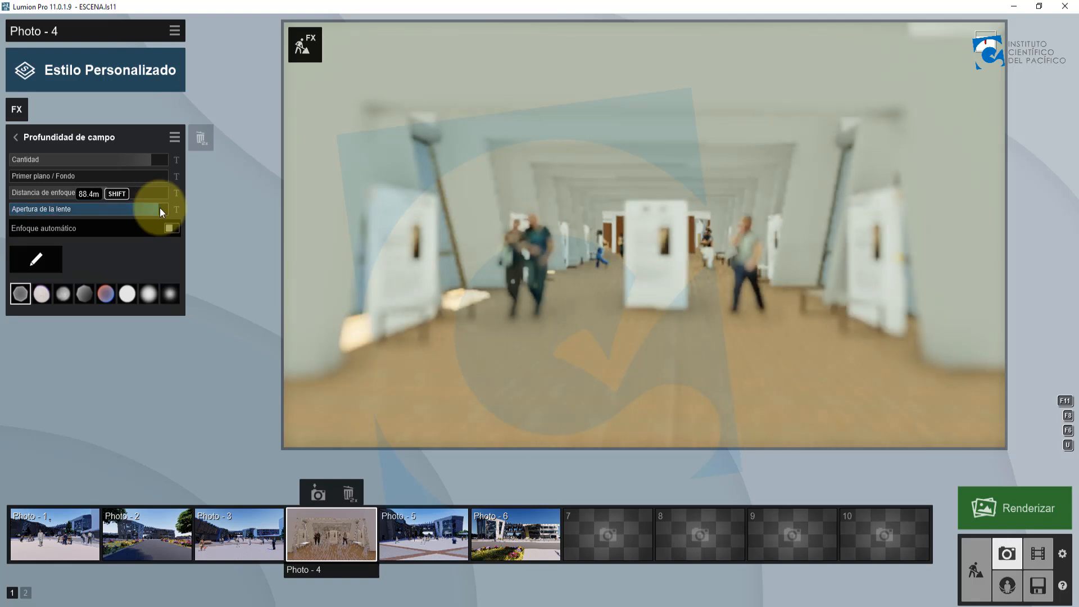
pyautogui.moveTo(159, 207); pyautogui.dragTo(169, 207)
pyautogui.moveTo(596, 293); pyautogui.dragTo(476, 324)
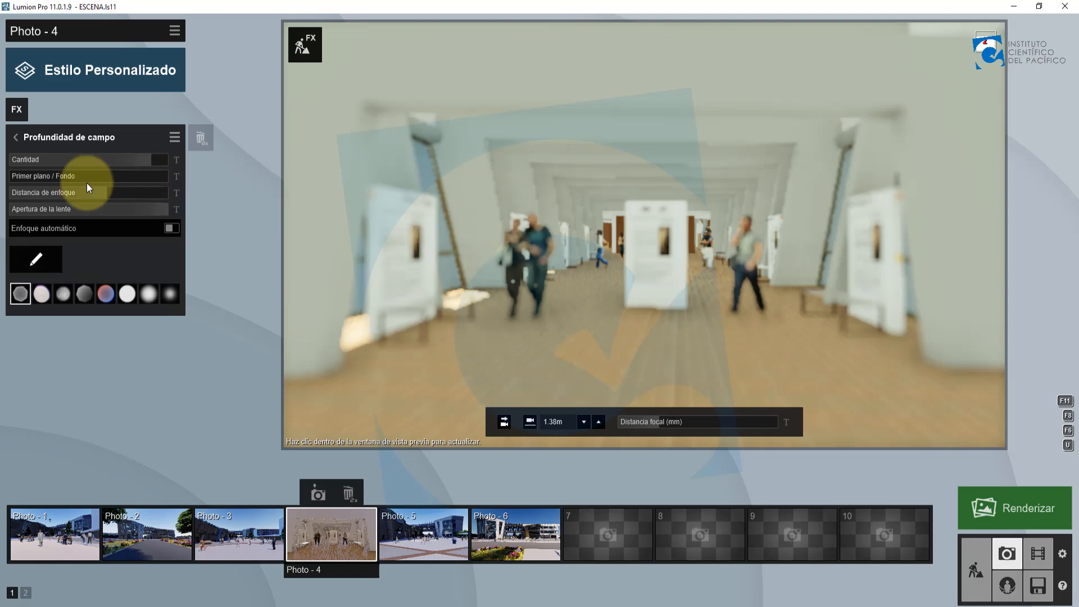
# - Reduce Cantidad to about 40% of its range and lower Apertura de la lente to about 40% as well
pyautogui.keyDown('shift'); pyautogui.moveTo(149, 157); pyautogui.dragTo(48, 167); pyautogui.keyUp('shift')
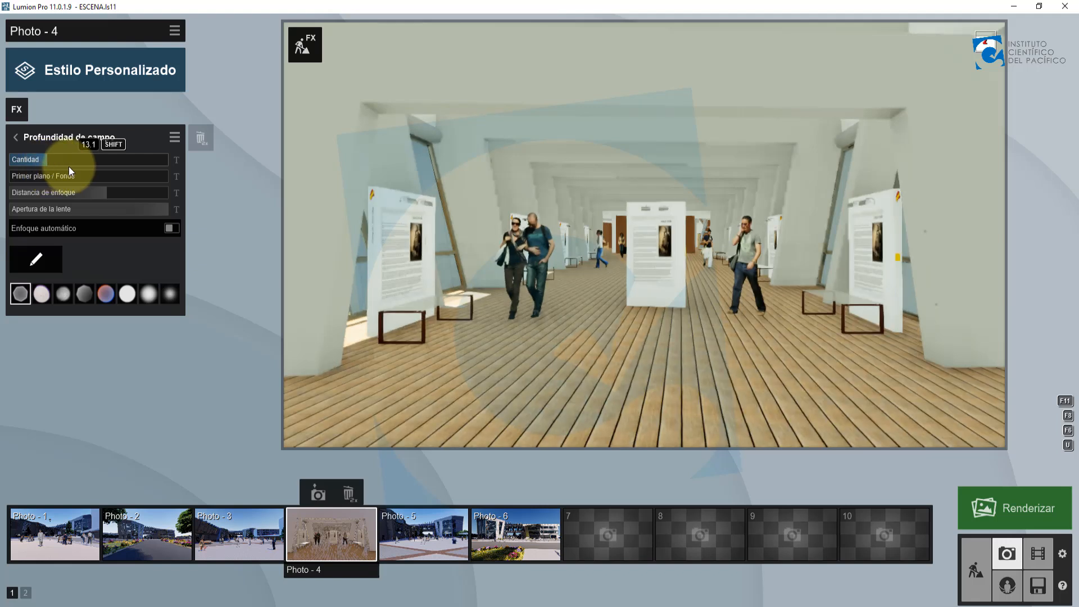
pyautogui.keyDown('shift'); pyautogui.moveTo(68, 167); pyautogui.dragTo(82, 201); pyautogui.keyUp('shift')
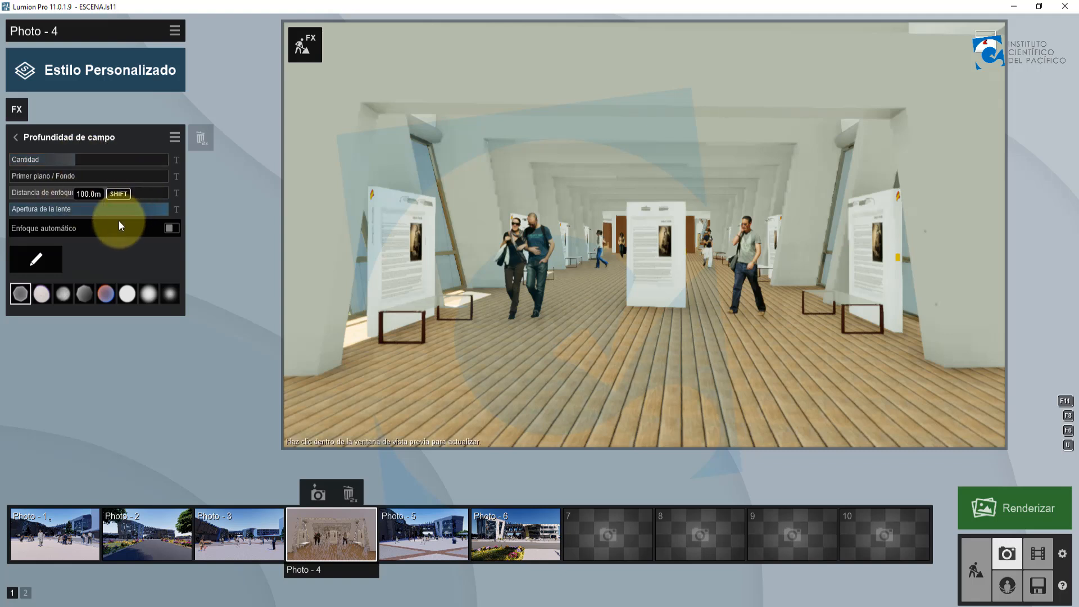
pyautogui.keyDown('shift'); pyautogui.moveTo(125, 205); pyautogui.dragTo(86, 209); pyautogui.keyUp('shift')
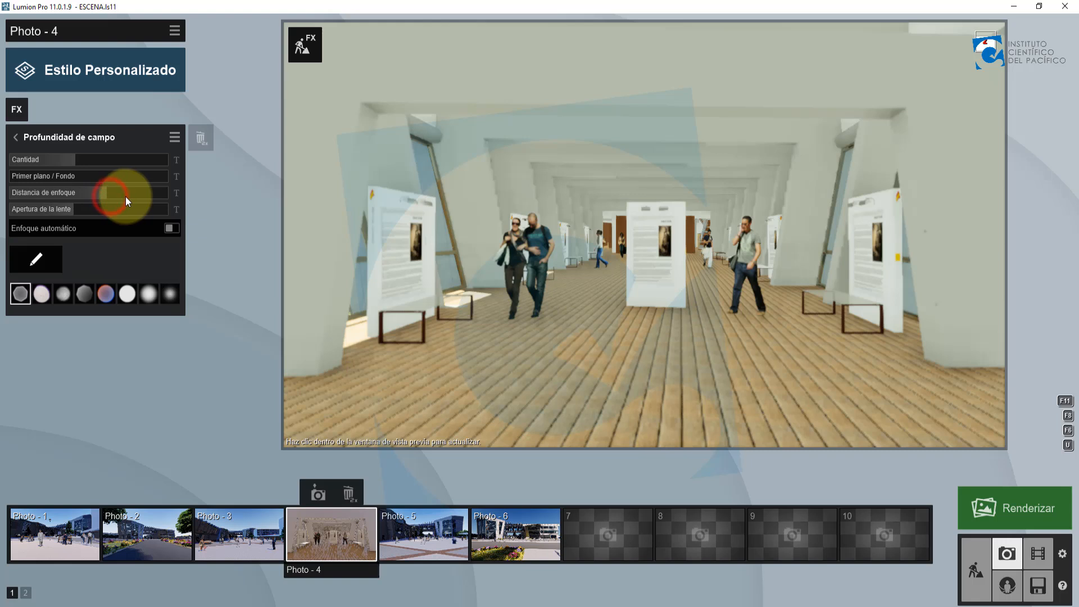
# - Try Distancia de enfoque at about 497.3 m and 34.0 m, and leave it at about two thirds of its range
pyautogui.click(160, 196)
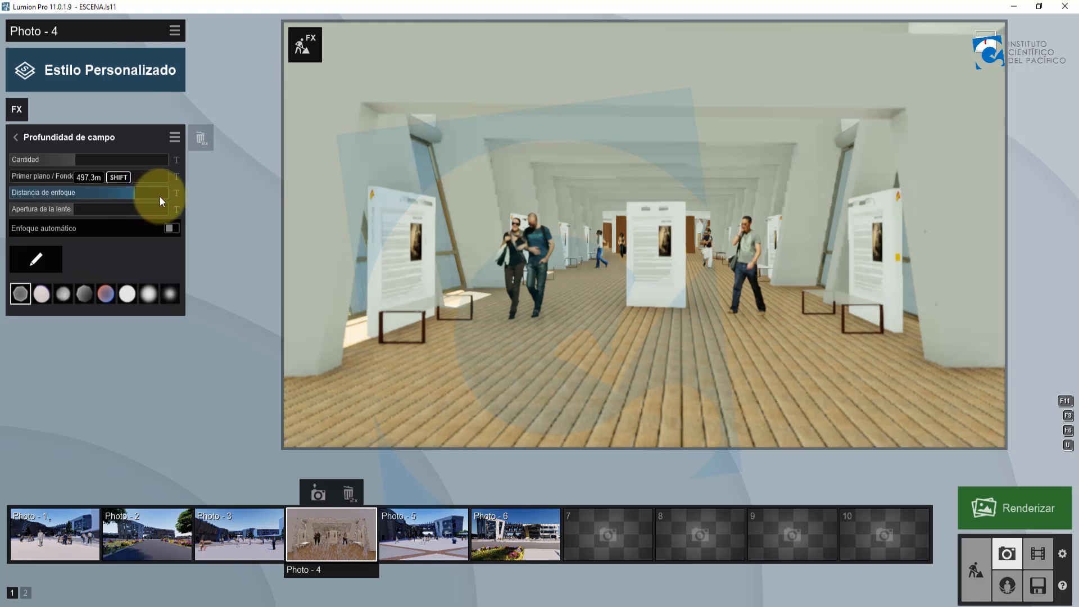
pyautogui.moveTo(112, 192); pyautogui.dragTo(68, 192)
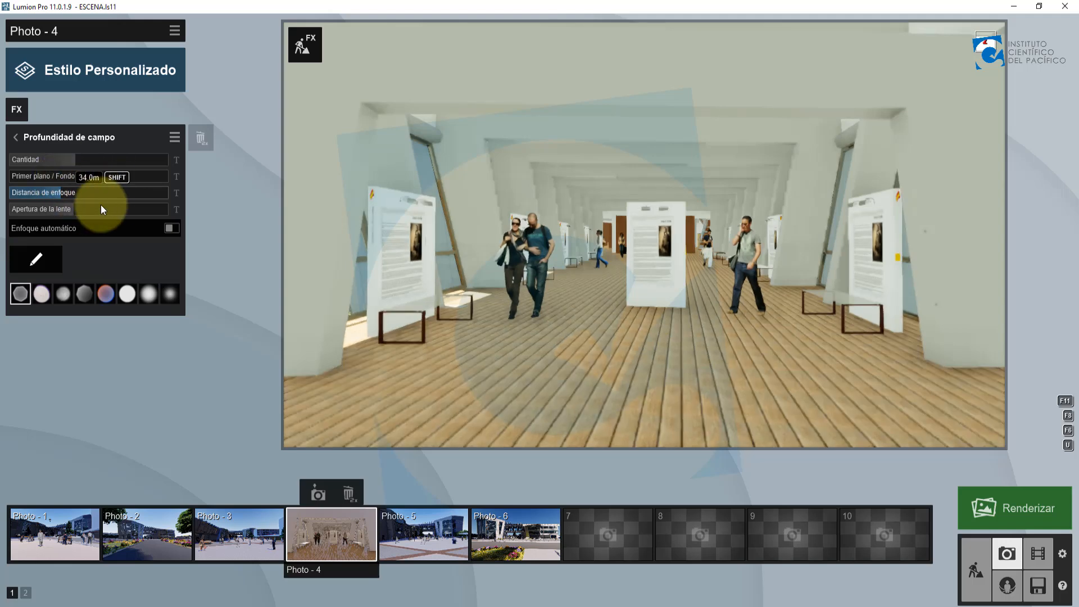
pyautogui.click(78, 191)
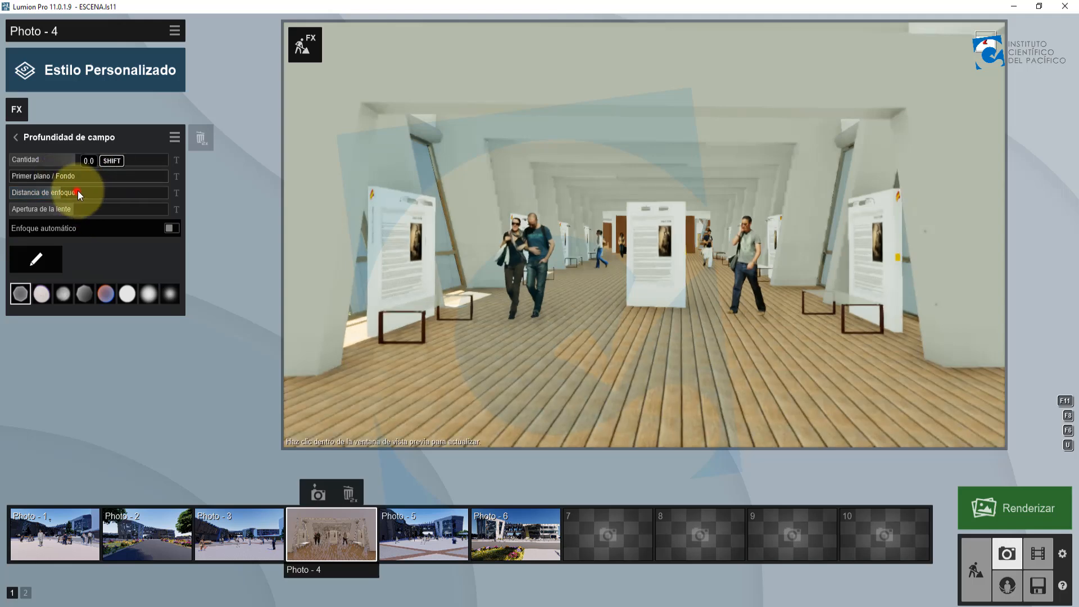
pyautogui.click(110, 194)
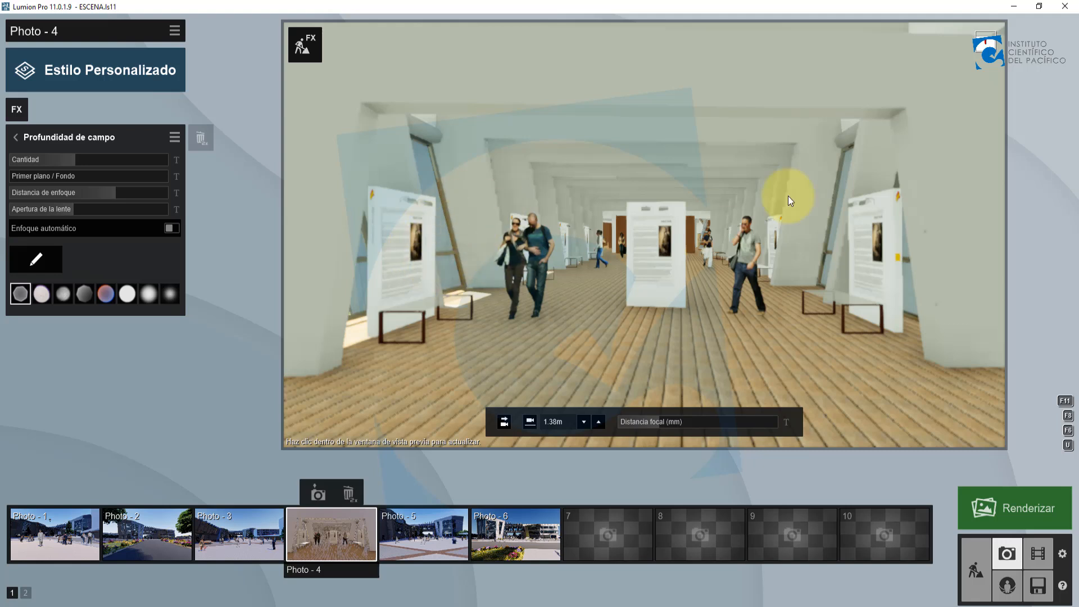
# - Try the second, third and sixth Bokeh shapes for the blur and return to the first shape
pyautogui.click(44, 298)
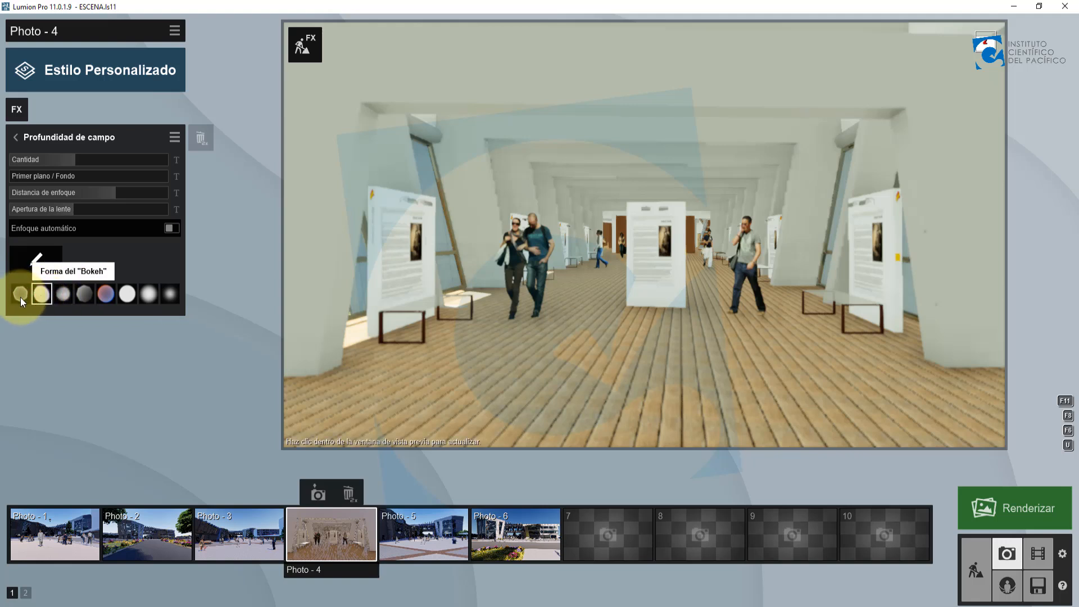
pyautogui.click(64, 292)
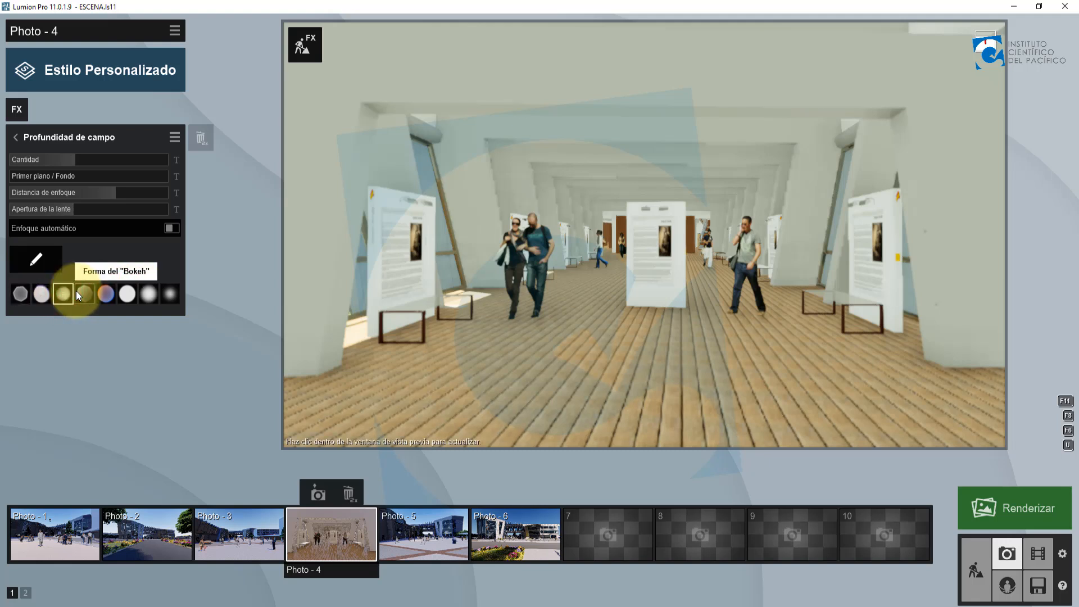
pyautogui.click(129, 292)
pyautogui.click(24, 296)
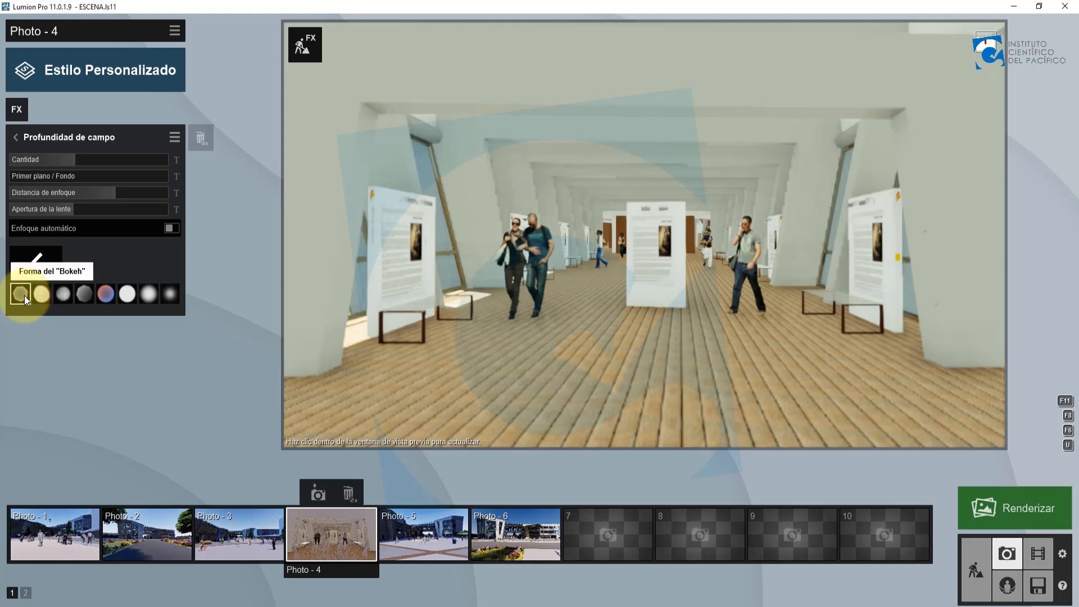
# - Enable Enfoque automático and raise Cantidad to about three quarters of its range
pyautogui.click(172, 227)
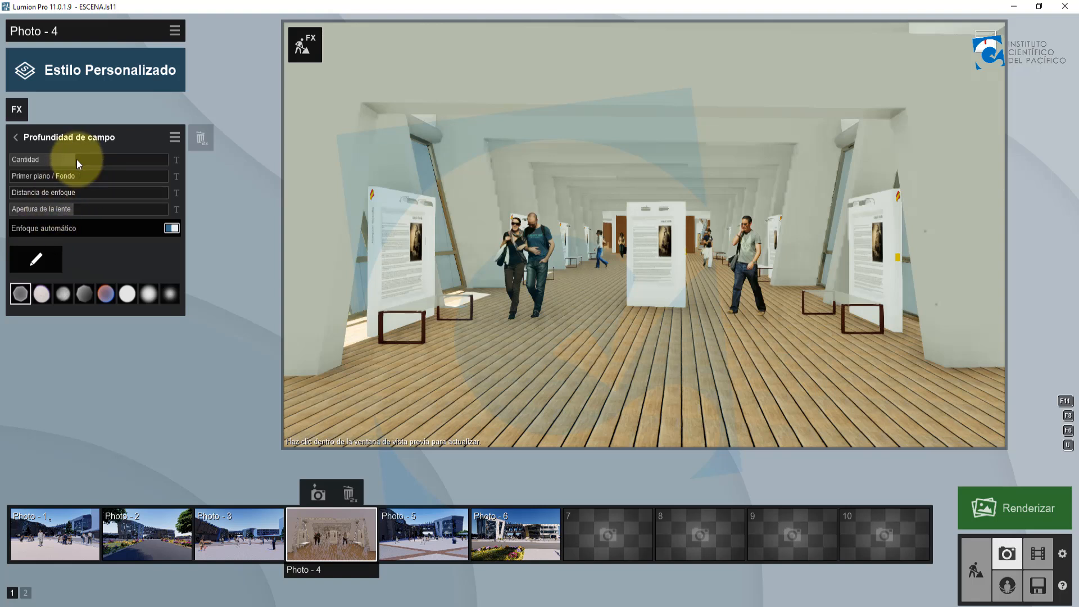
pyautogui.moveTo(77, 160)
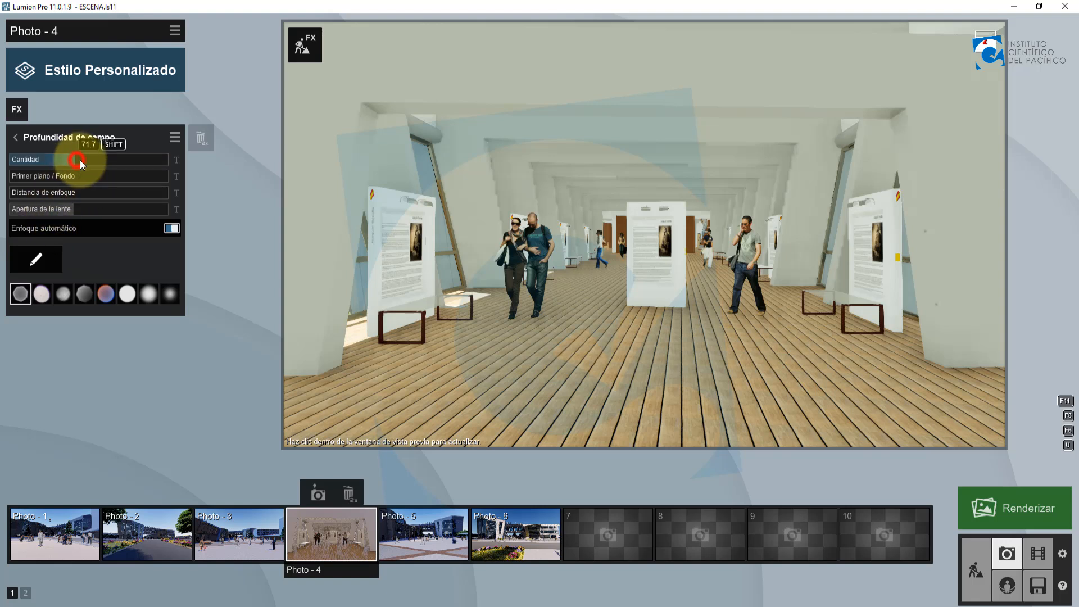
pyautogui.moveTo(100, 160); pyautogui.dragTo(455, 365)
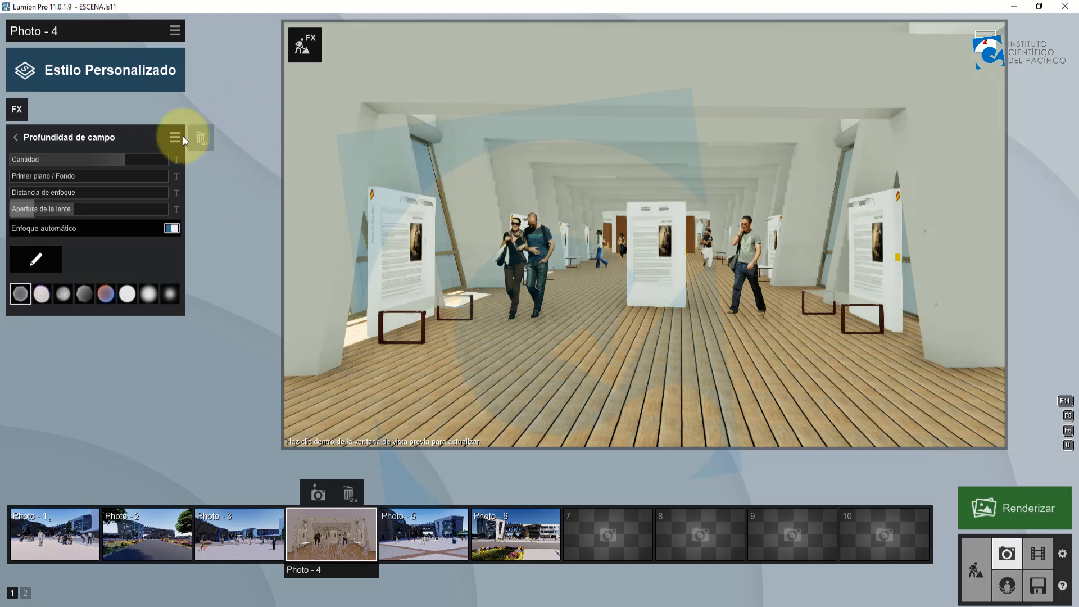
# - Delete the customized Profundidad de campo effect from Photo - 4 and add a fresh one from the Cámara effects
pyautogui.click(202, 139)
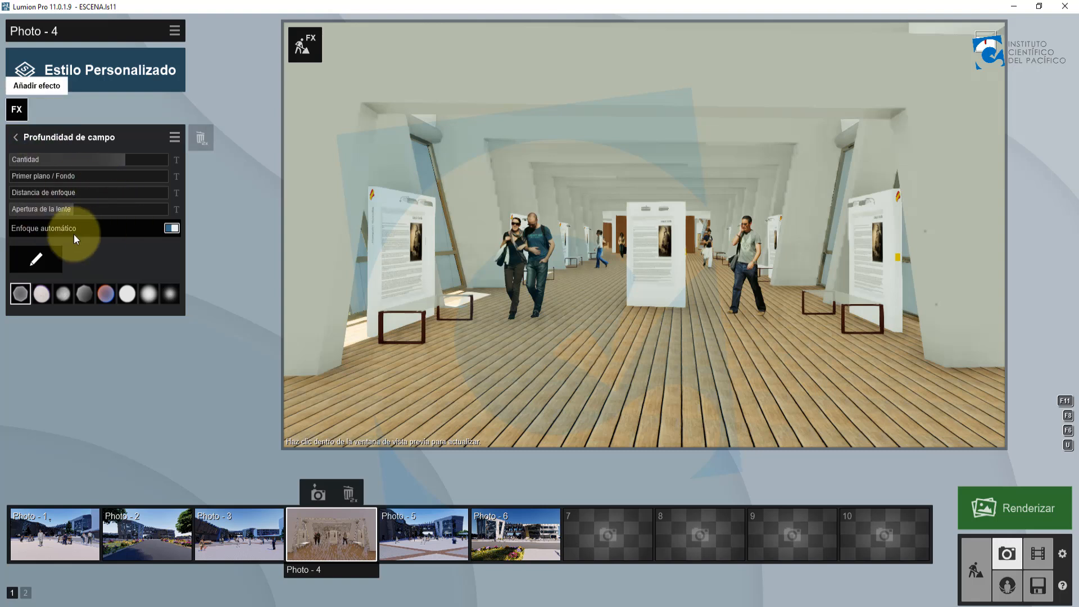
pyautogui.doubleClick(196, 141)
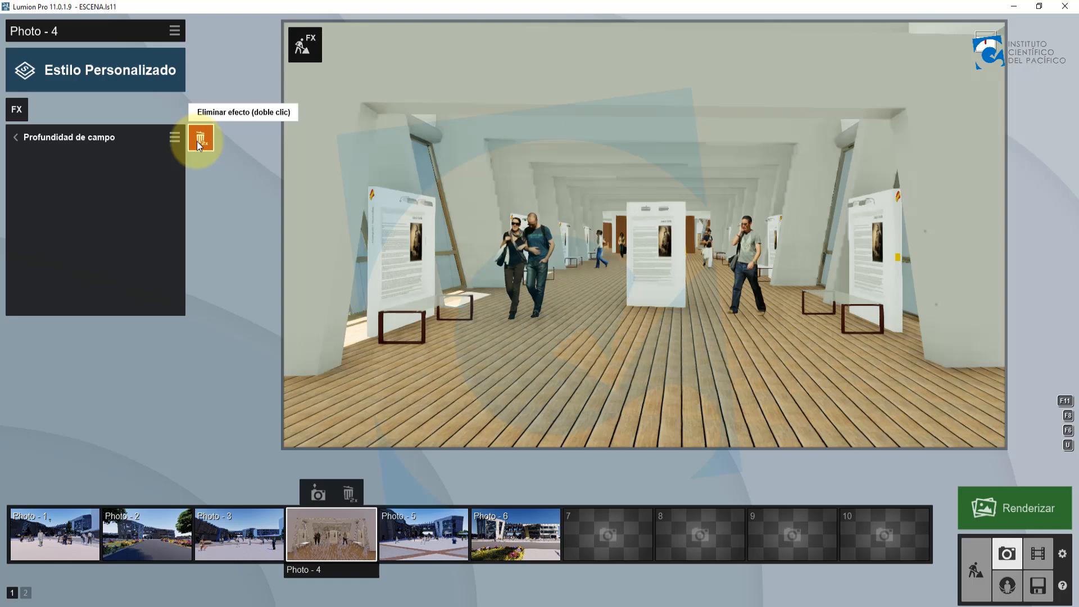
pyautogui.doubleClick(200, 139)
pyautogui.click(20, 111)
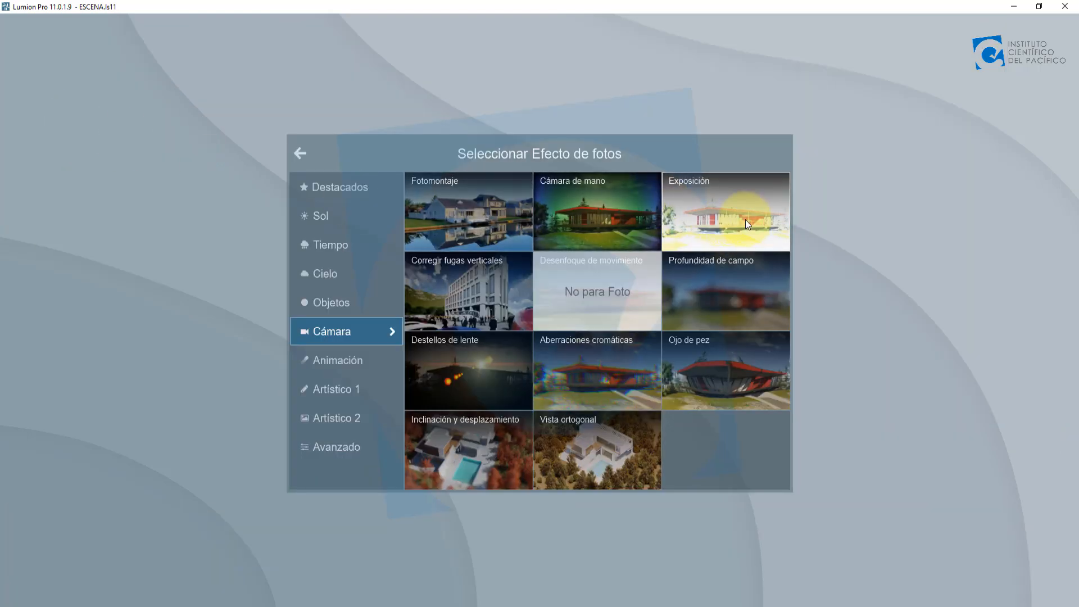
pyautogui.click(745, 220)
pyautogui.click(718, 291)
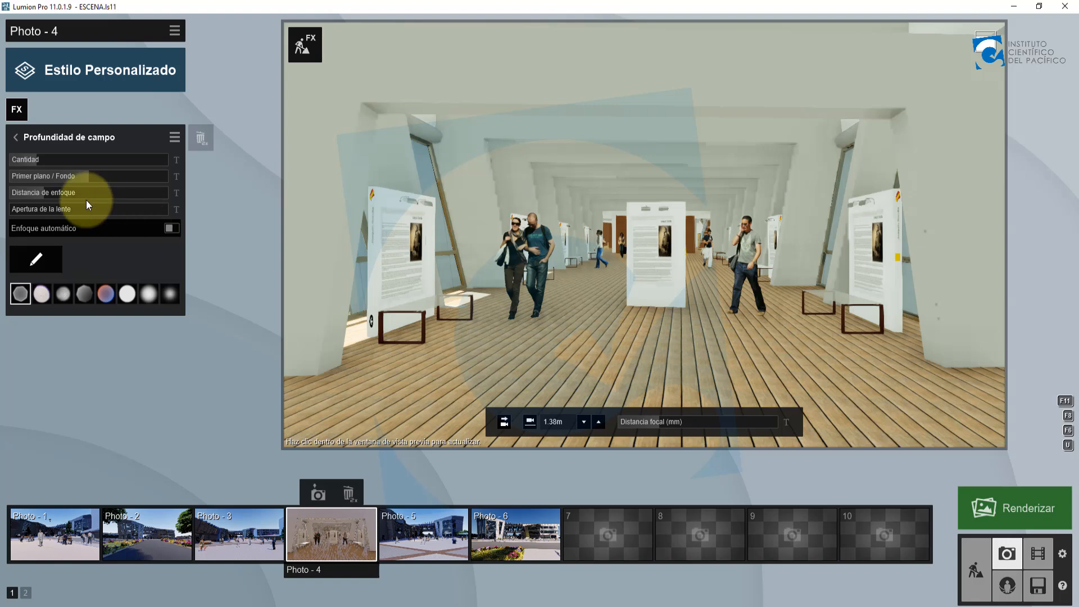
# - Enable Enfoque automático for the new effect and reduce Cantidad to 0.0
pyautogui.click(172, 228)
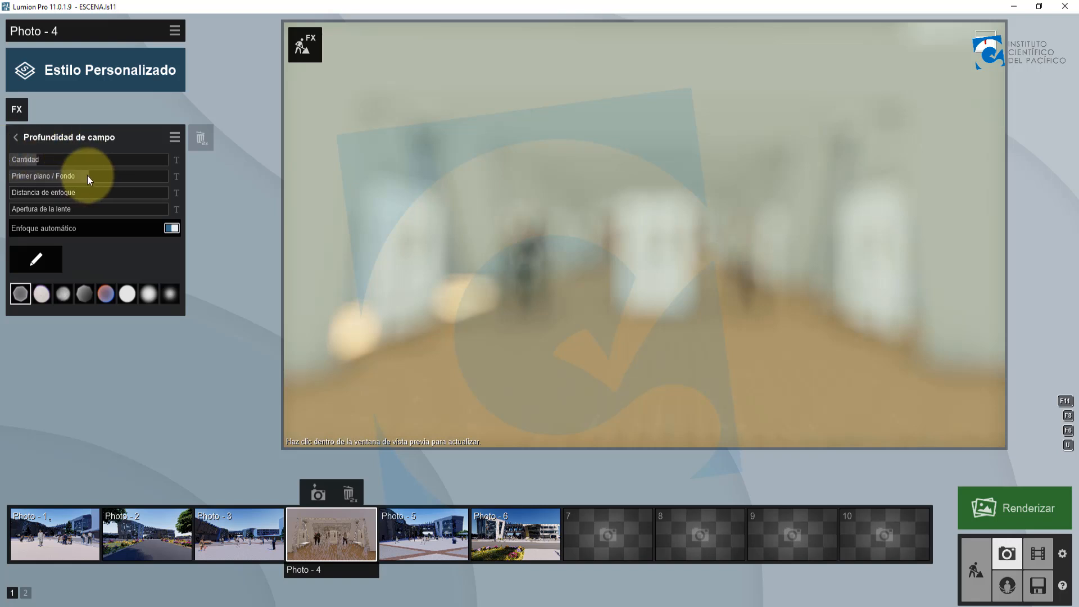
pyautogui.moveTo(35, 163); pyautogui.dragTo(12, 164)
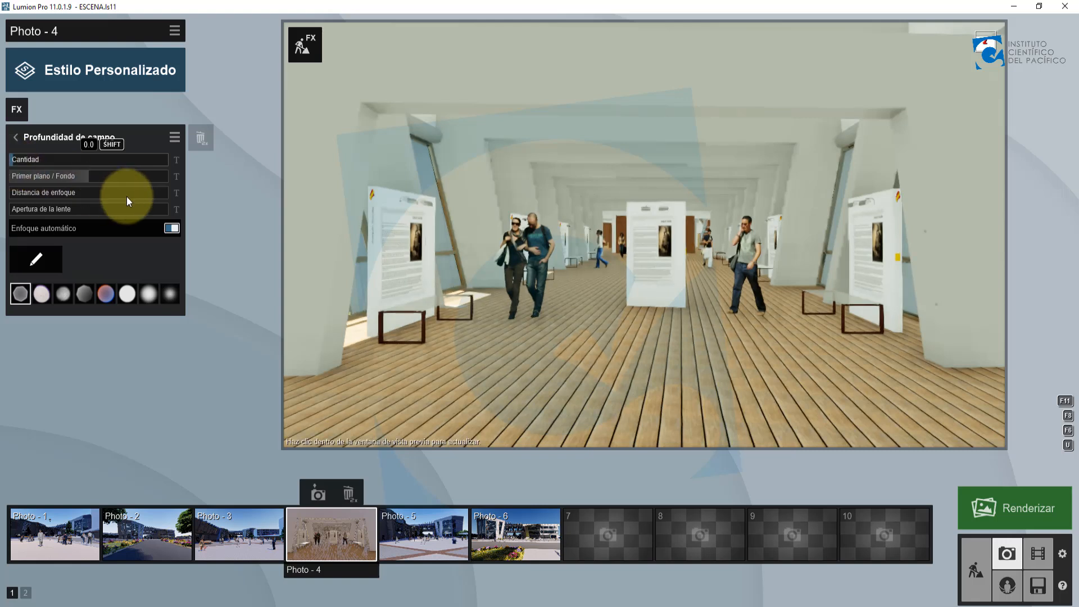
pyautogui.moveTo(126, 196)
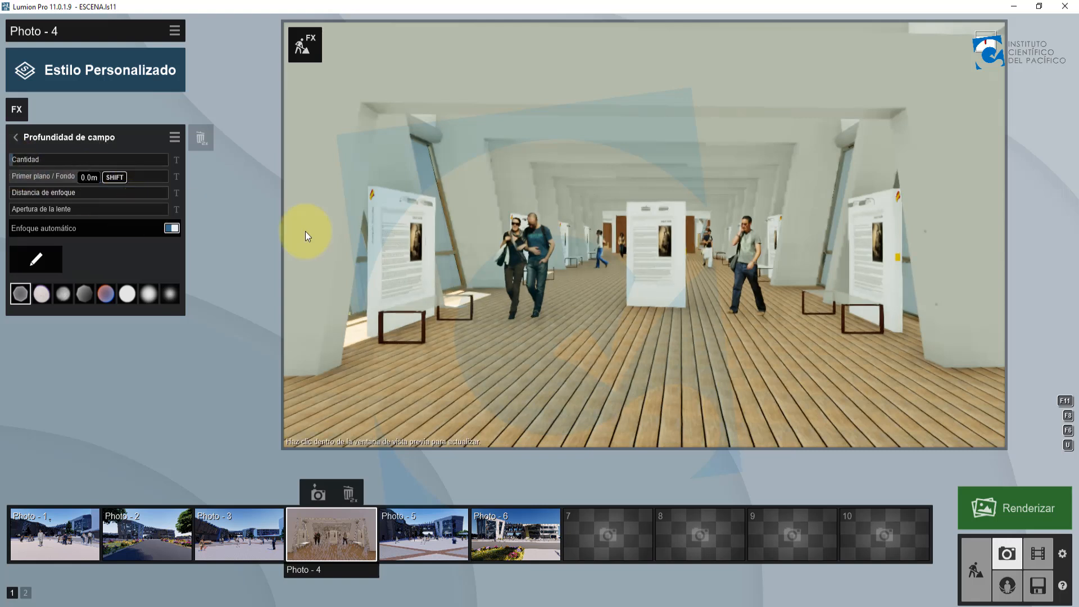
# - Open Photo - 6 and add a Profundidad de campo effect to it
pyautogui.click(512, 526)
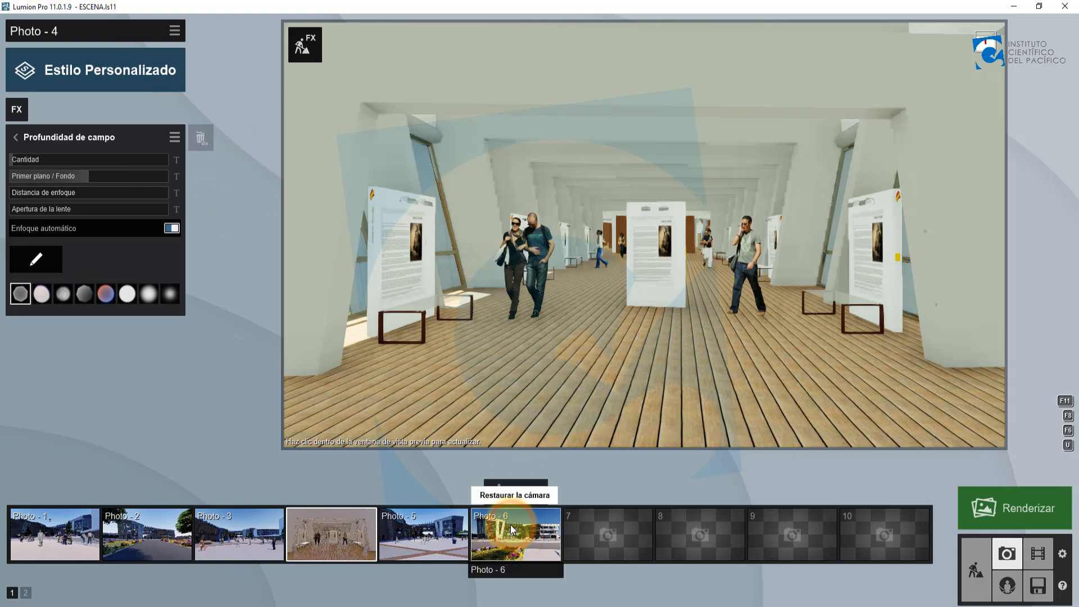
pyautogui.click(549, 521)
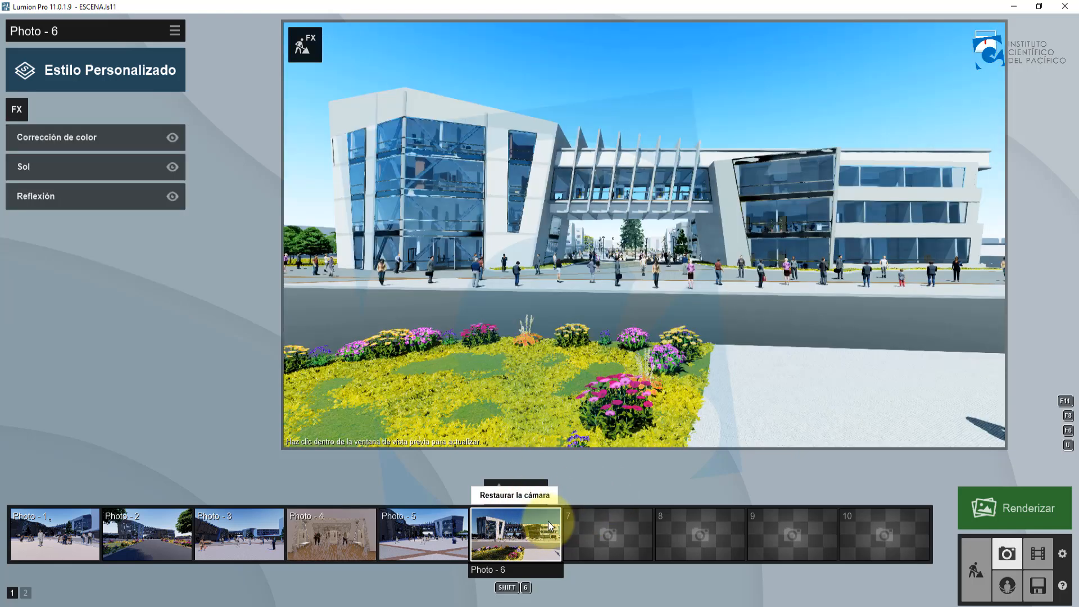
pyautogui.click(449, 290)
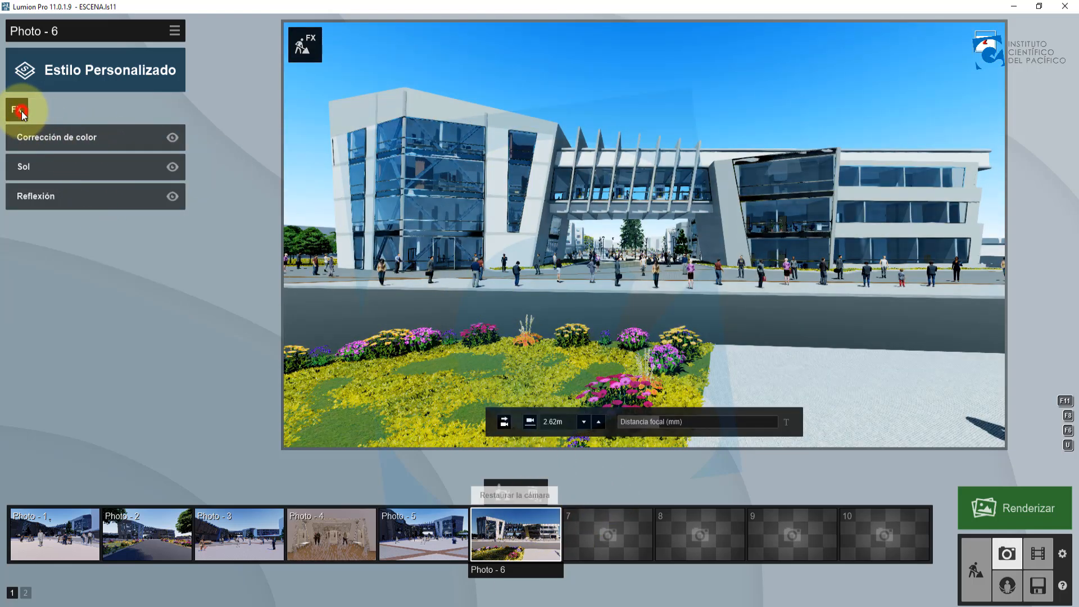
pyautogui.click(21, 111)
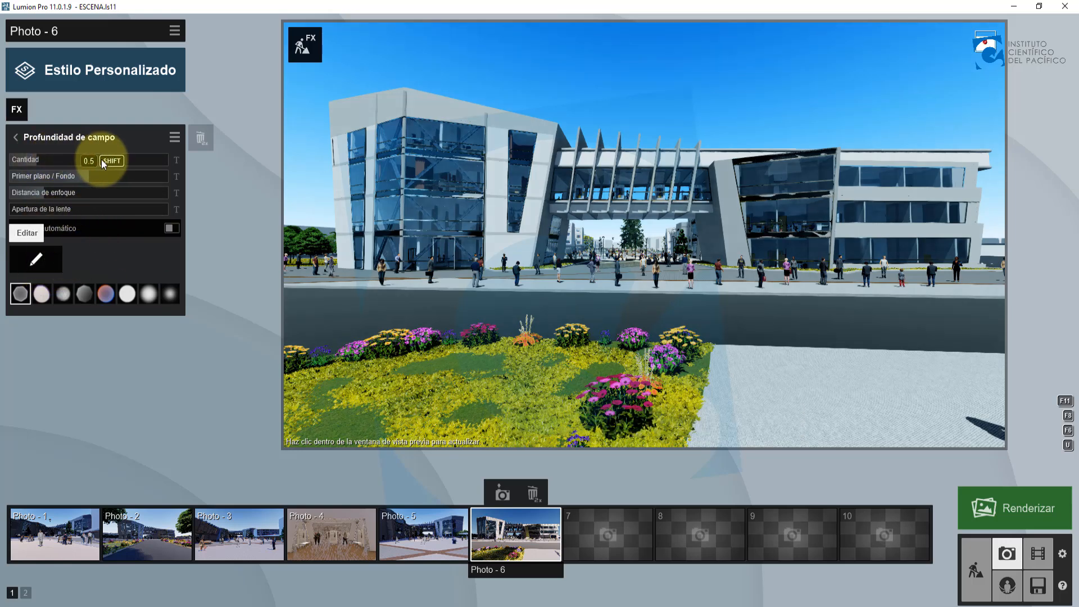
# - Set Cantidad to about 392.9 and raise Primer plano / Fondo to about 0.9 for Photo - 6
pyautogui.moveTo(112, 160); pyautogui.dragTo(128, 161)
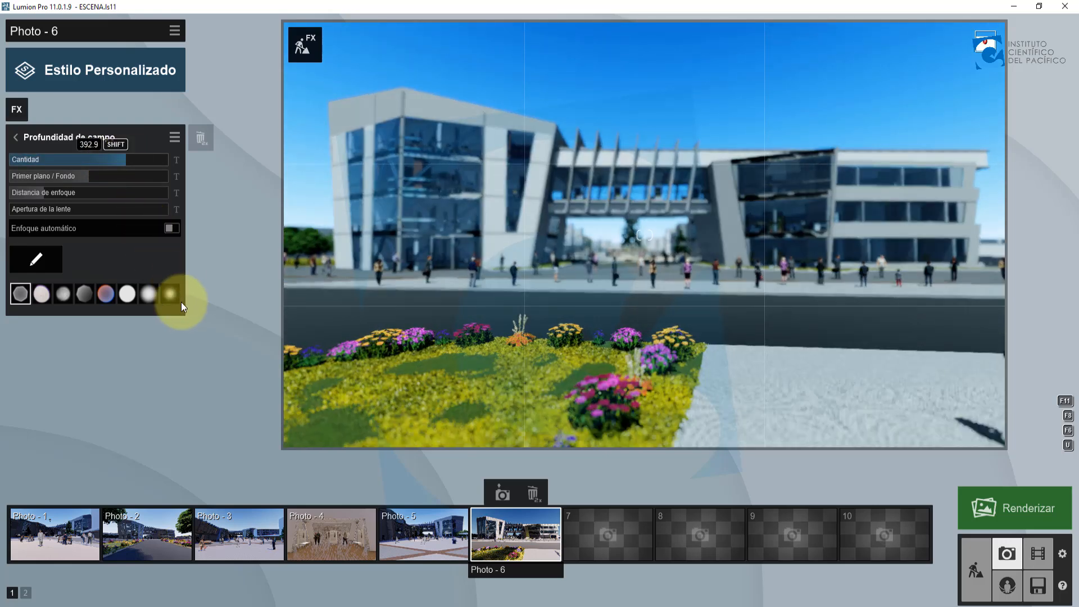
pyautogui.click(153, 338)
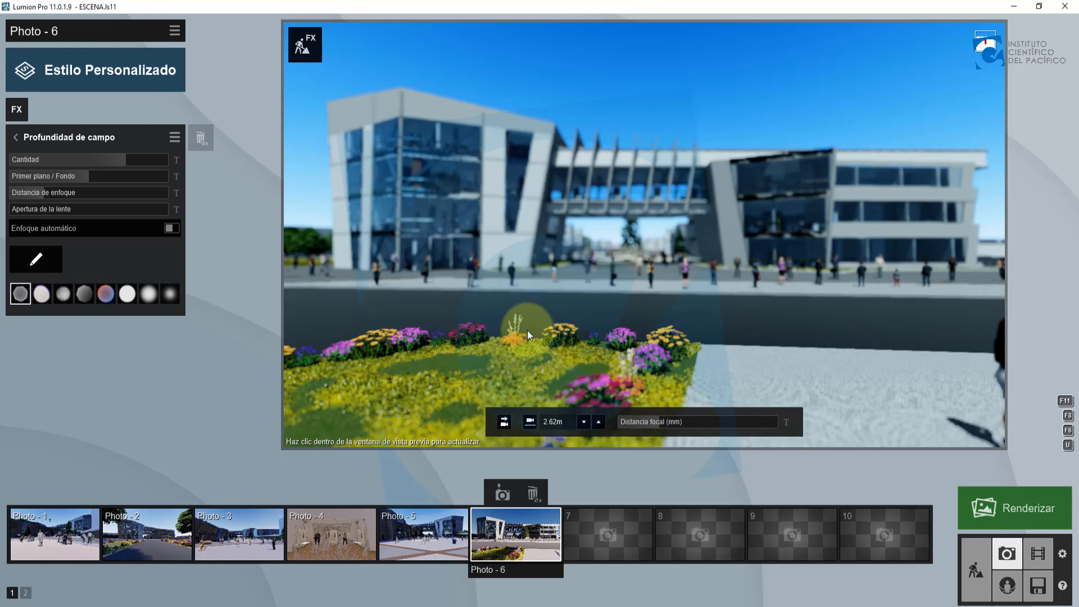
pyautogui.click(91, 178)
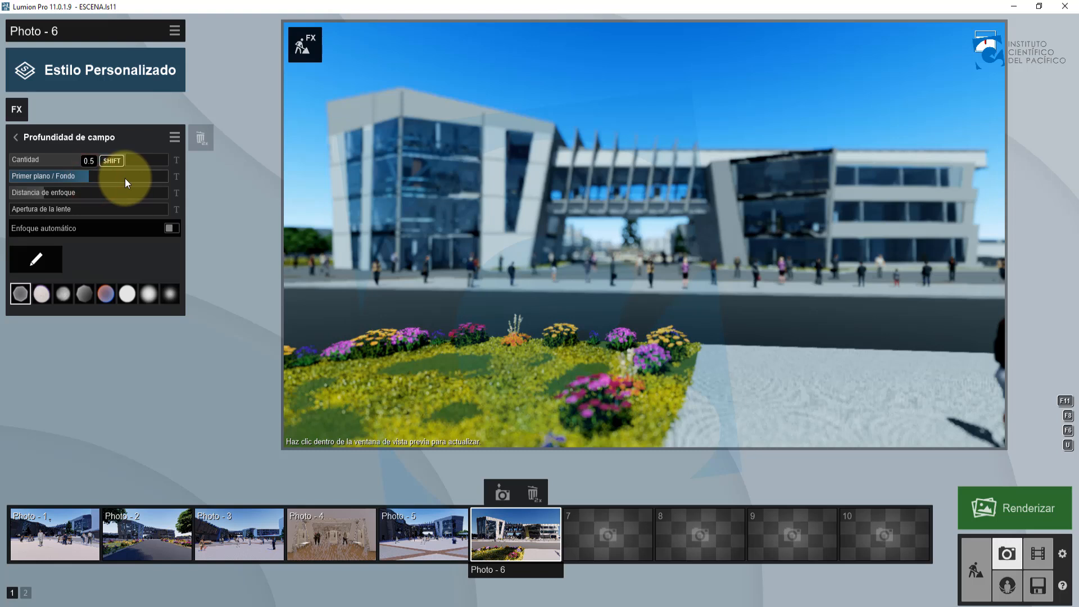
pyautogui.moveTo(125, 178); pyautogui.dragTo(137, 177)
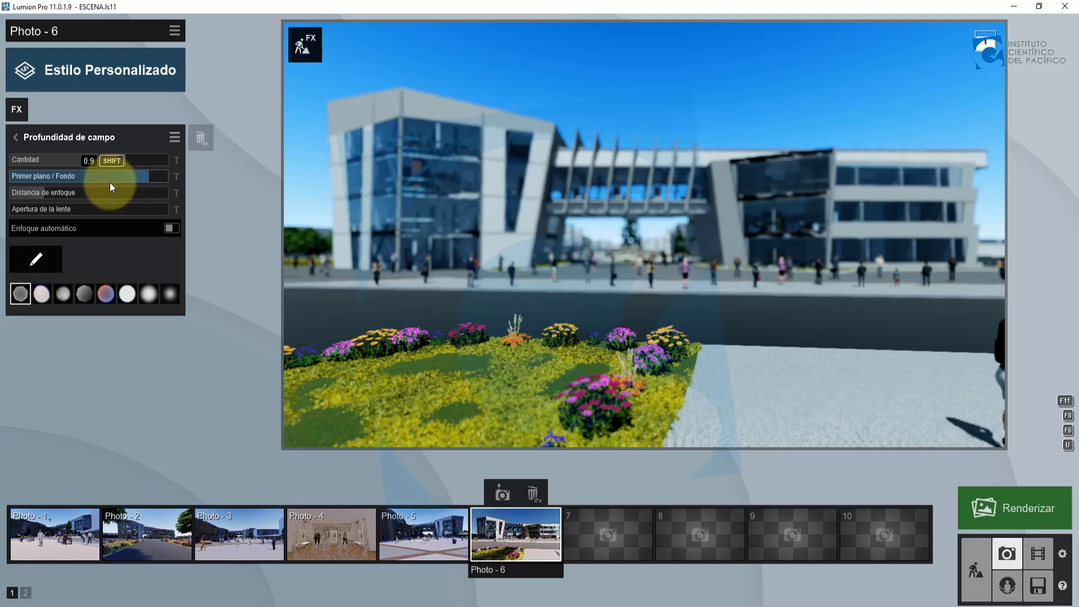
# - Raise Distancia de enfoque to about 90% of its range and lower Primer plano / Fondo to about 45%
pyautogui.moveTo(85, 193); pyautogui.dragTo(165, 194)
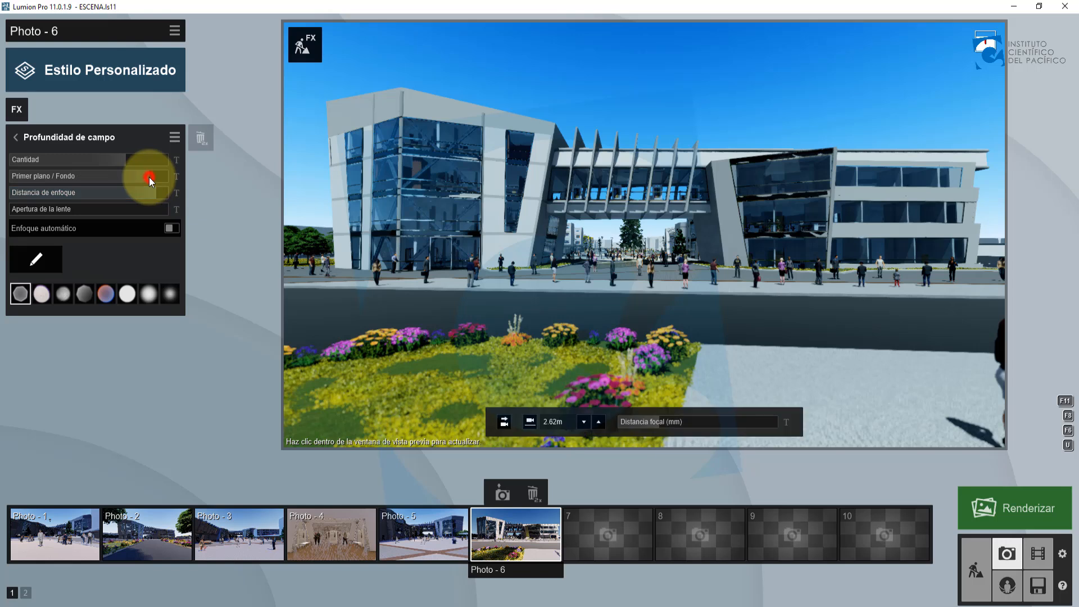
pyautogui.moveTo(132, 178); pyautogui.dragTo(79, 190)
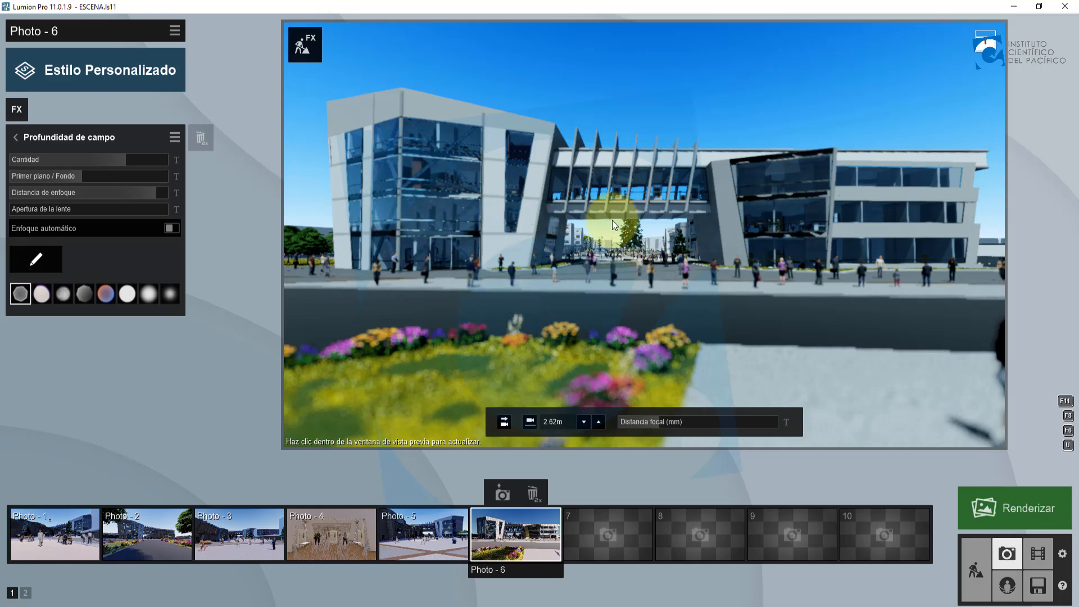
# - Lower Cantidad to about 65% of its range for Photo - 6 and switch back to Photo - 4
pyautogui.keyDown('shift'); pyautogui.moveTo(124, 160); pyautogui.dragTo(113, 161); pyautogui.keyUp('shift')
pyautogui.click(113, 160)
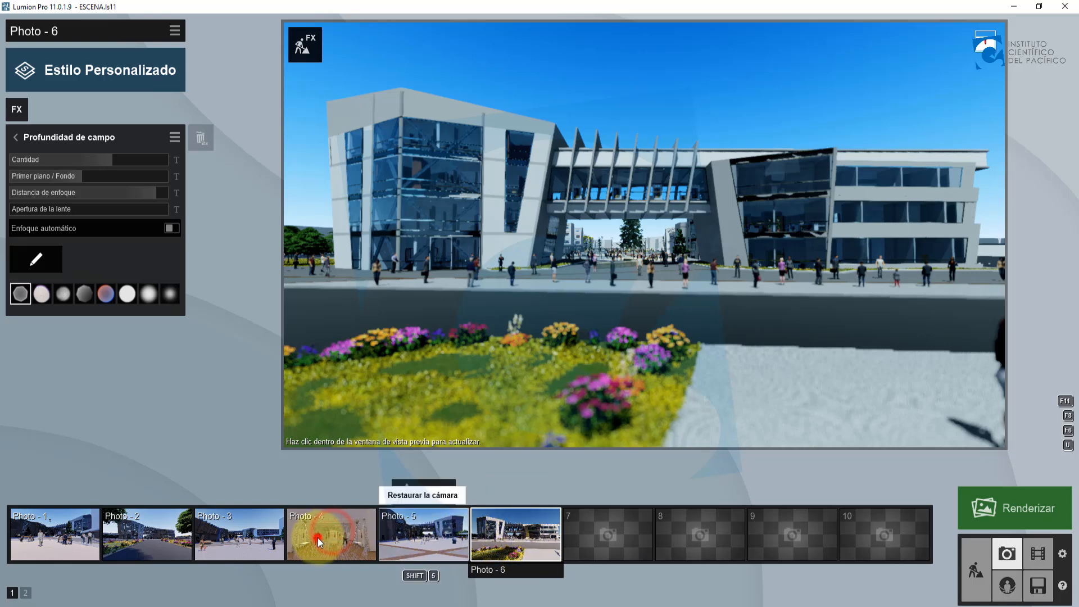
pyautogui.click(344, 529)
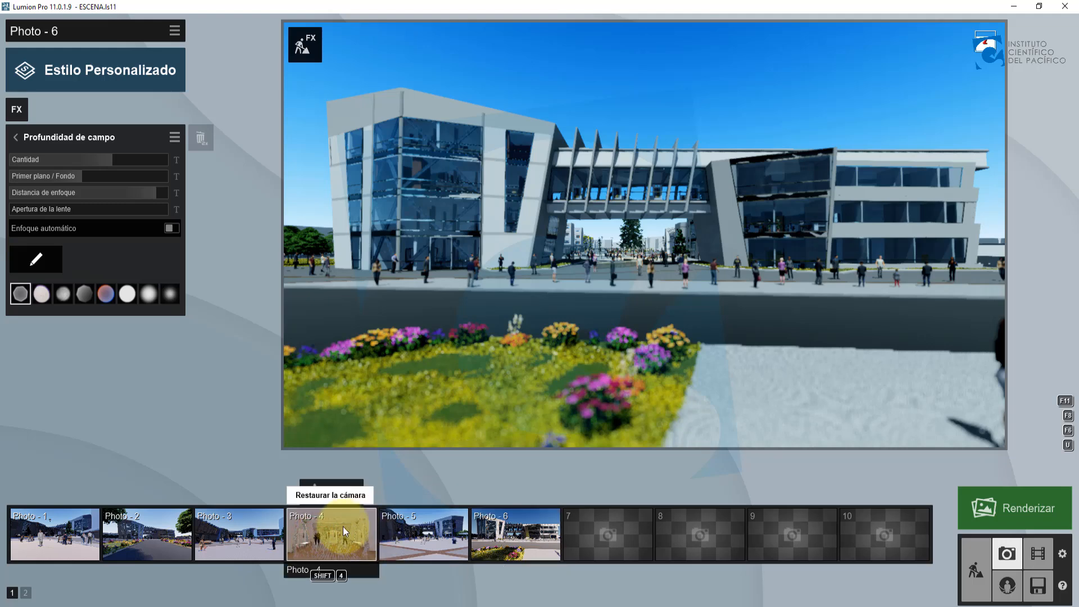